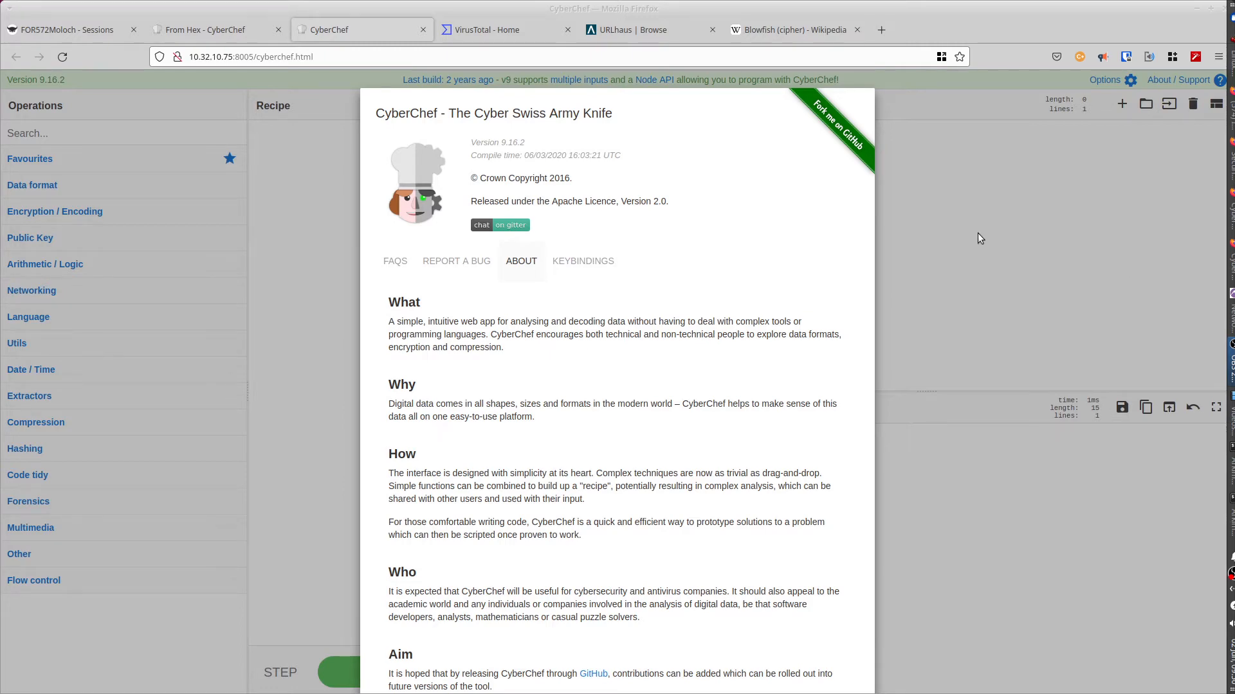
# Step: Dismiss the About / Support window to show the empty recipe, input and output
pyautogui.click(957, 216)
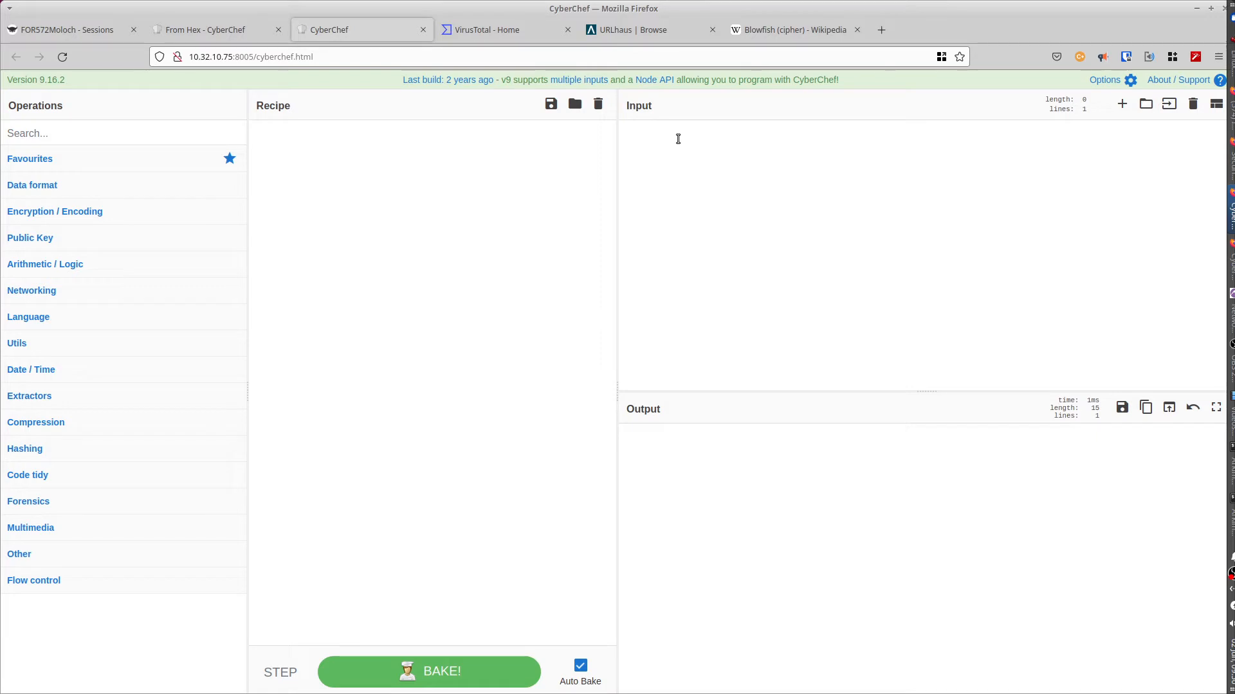
pyautogui.hotkey('ctrl', 'v')
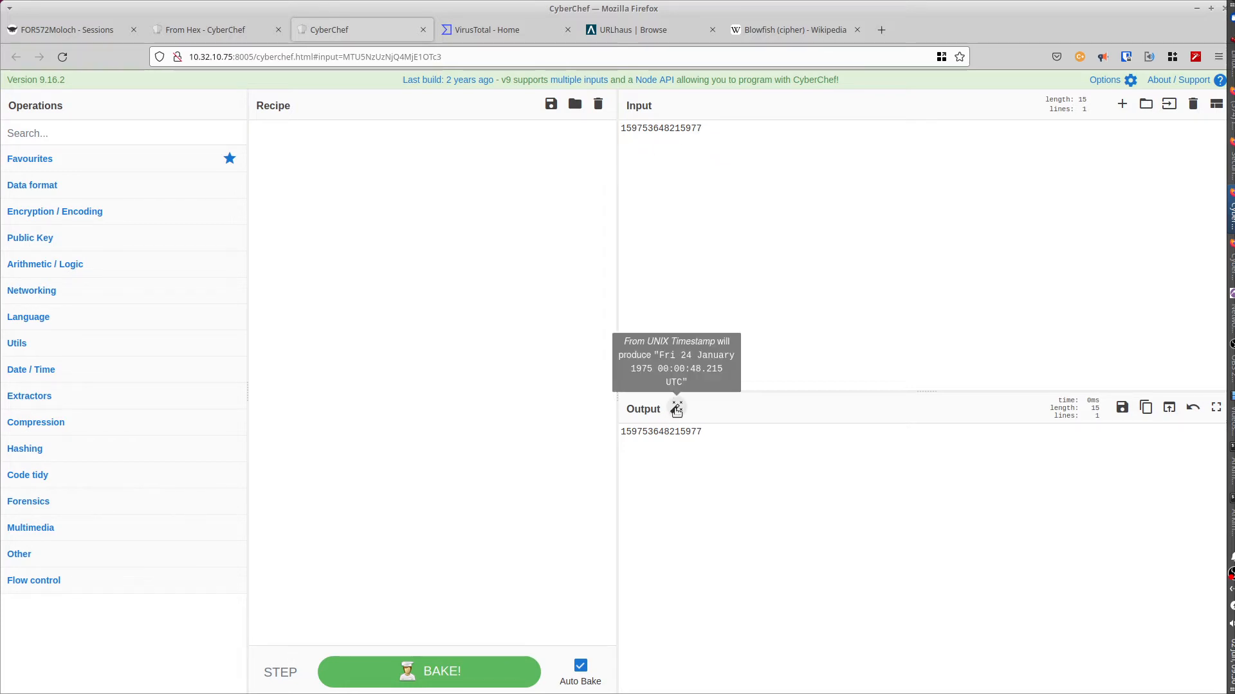
pyautogui.moveTo(681, 415)
pyautogui.click(677, 408)
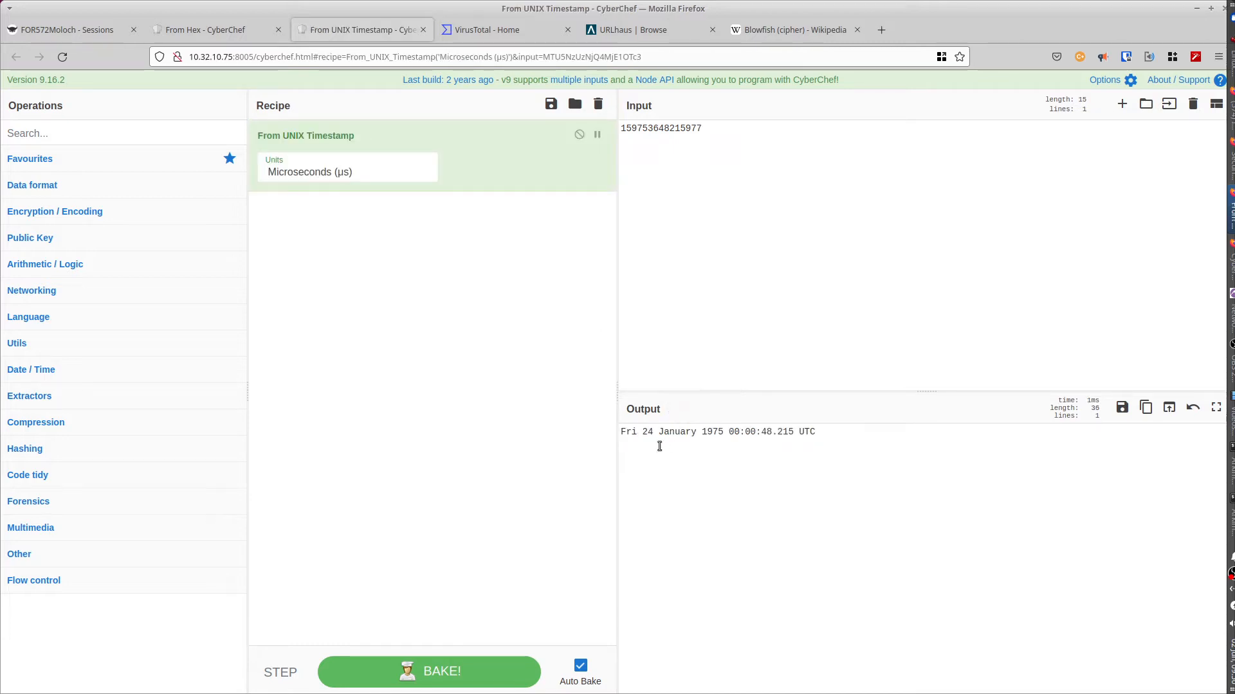
pyautogui.moveTo(627, 431); pyautogui.dragTo(818, 433)
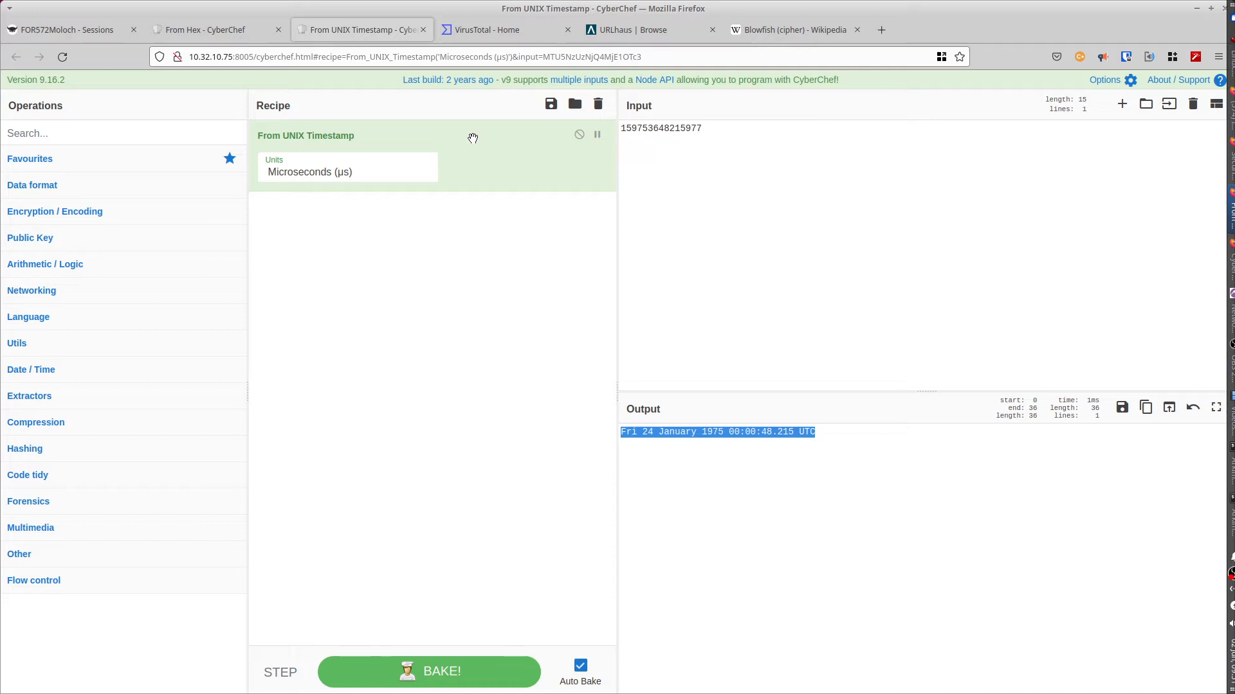
pyautogui.moveTo(480, 138); pyautogui.dragTo(148, 180)
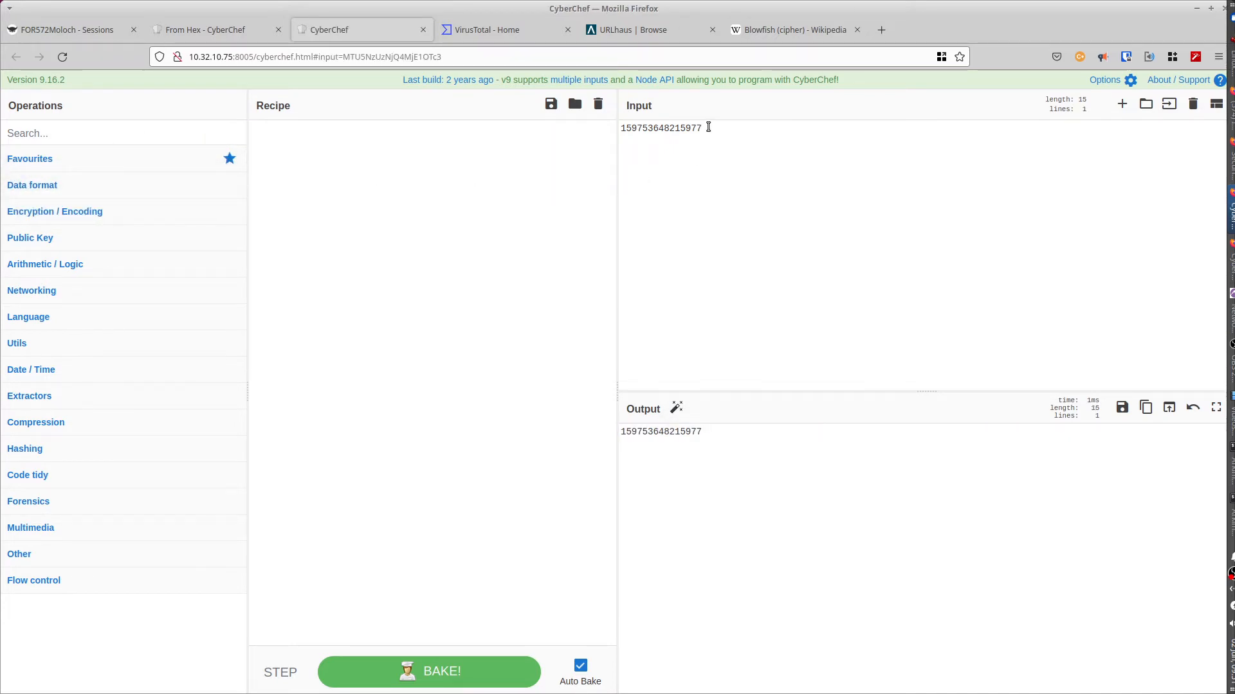
pyautogui.moveTo(706, 128); pyautogui.dragTo(621, 127)
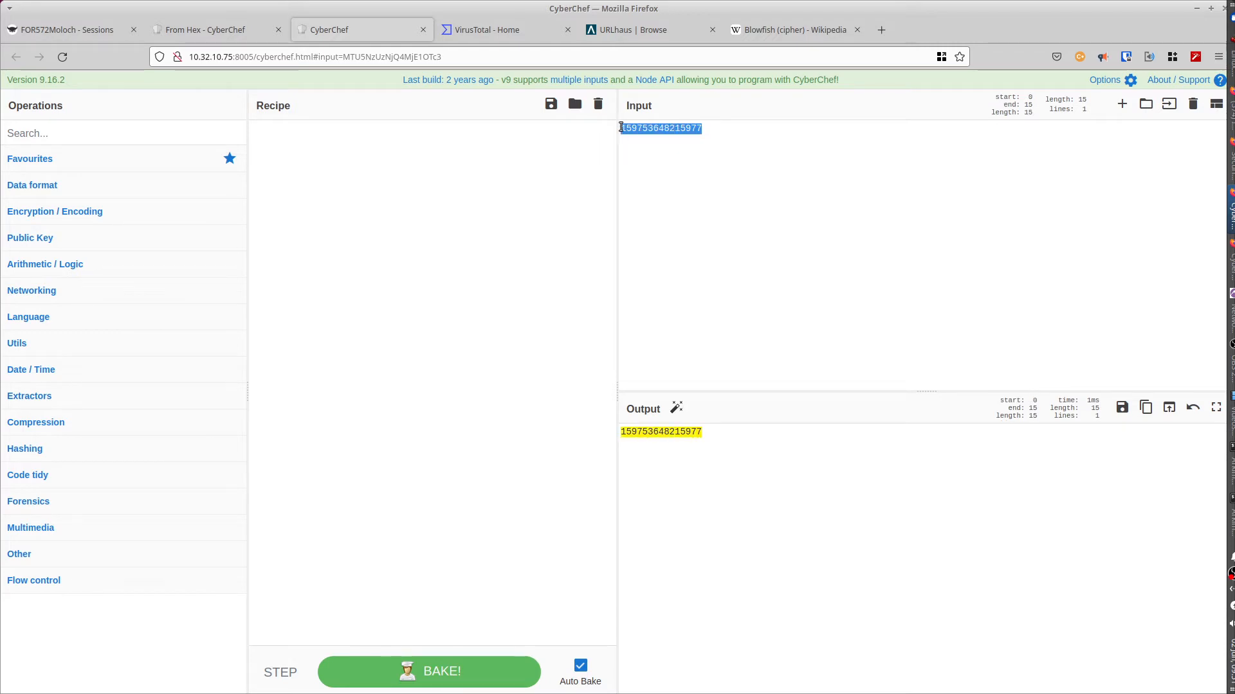
pyautogui.click(48, 133)
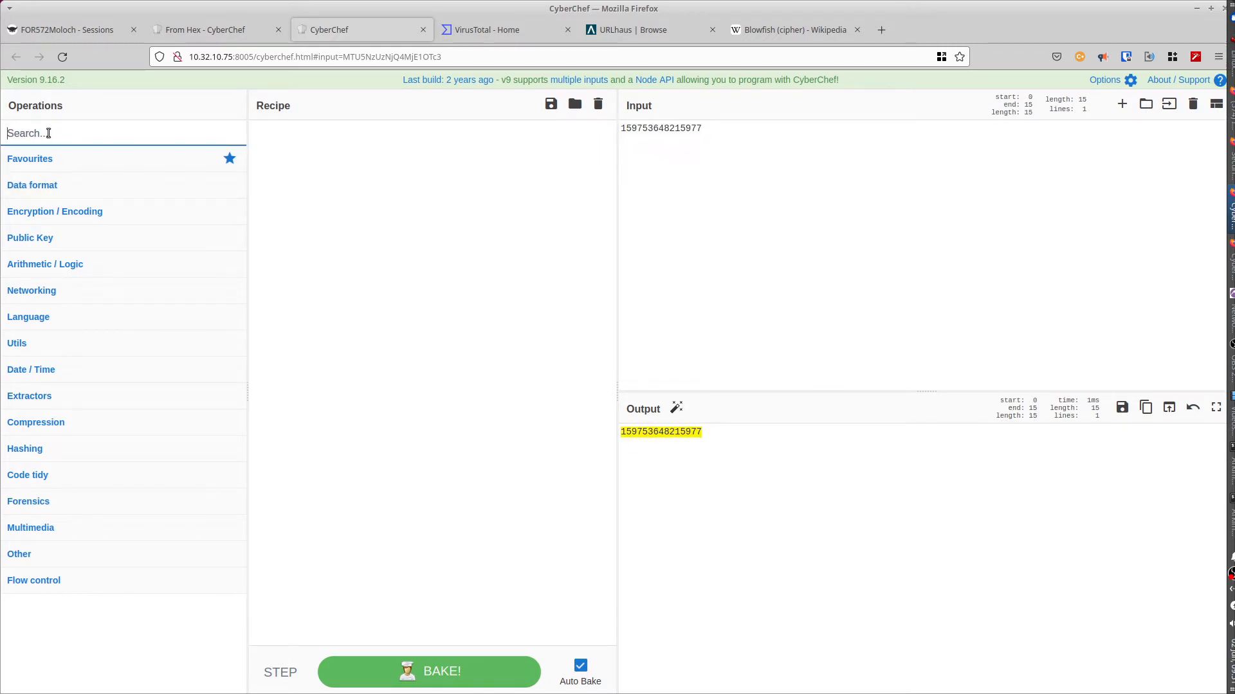
pyautogui.write('rever')
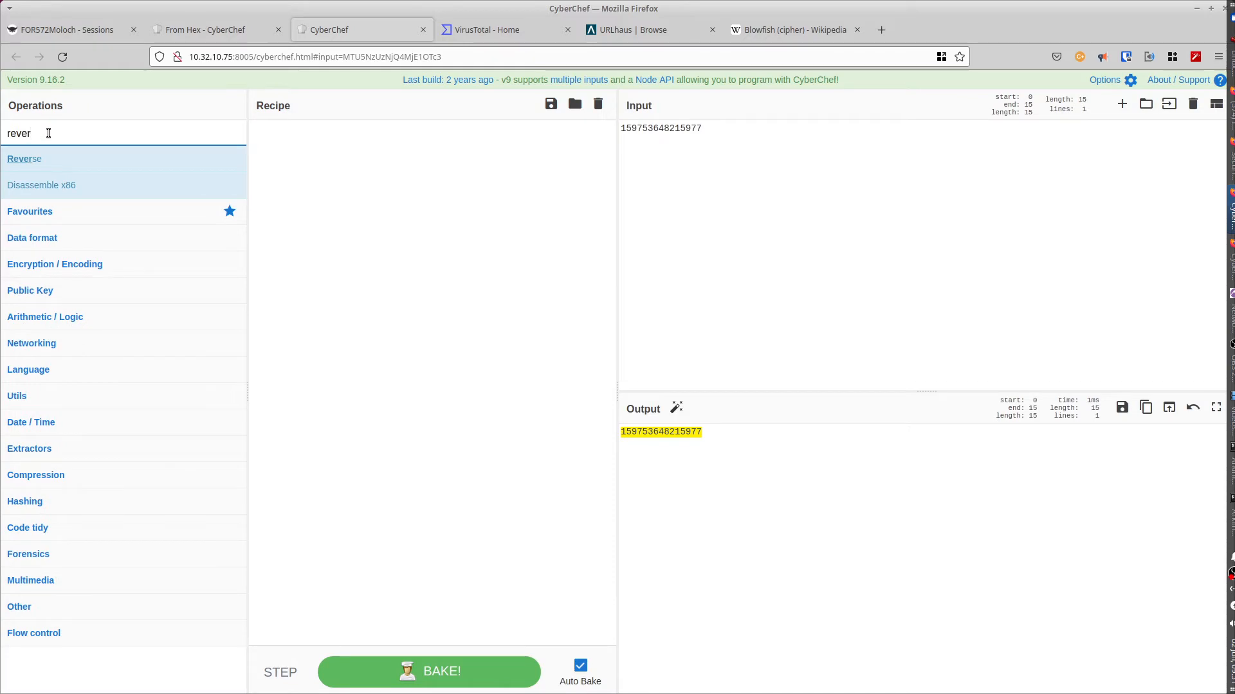
pyautogui.click(25, 159)
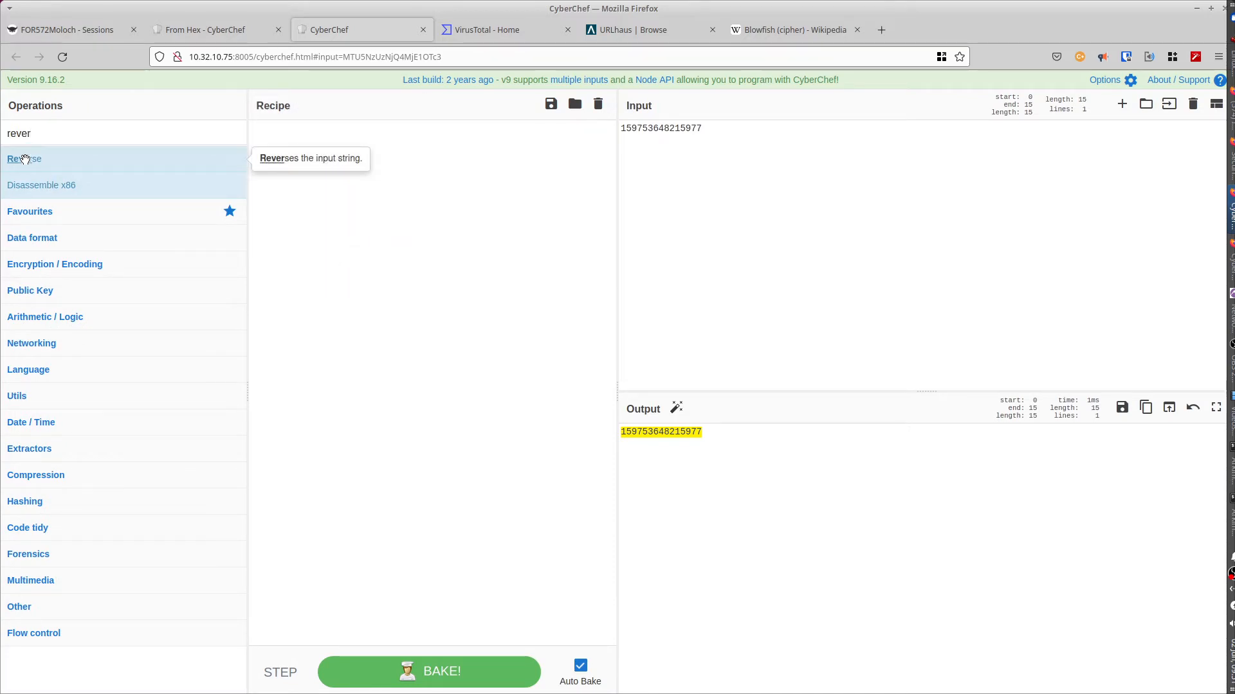
pyautogui.moveTo(25, 158); pyautogui.dragTo(314, 160)
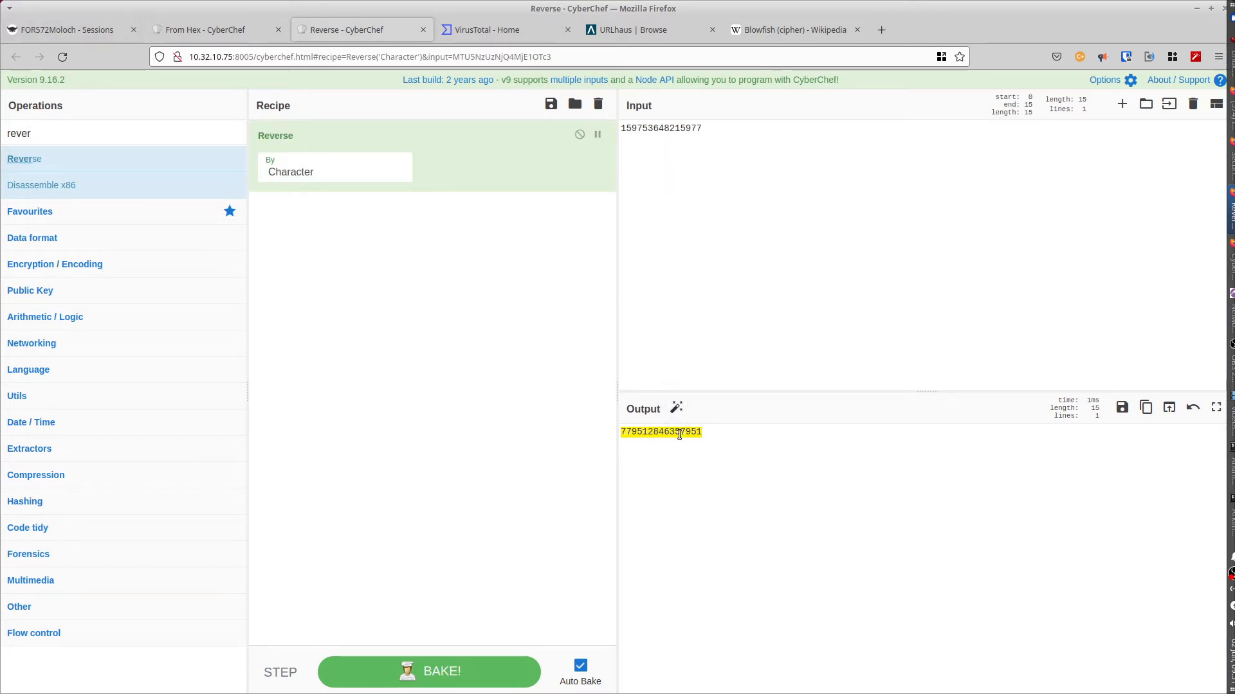
pyautogui.moveTo(677, 413)
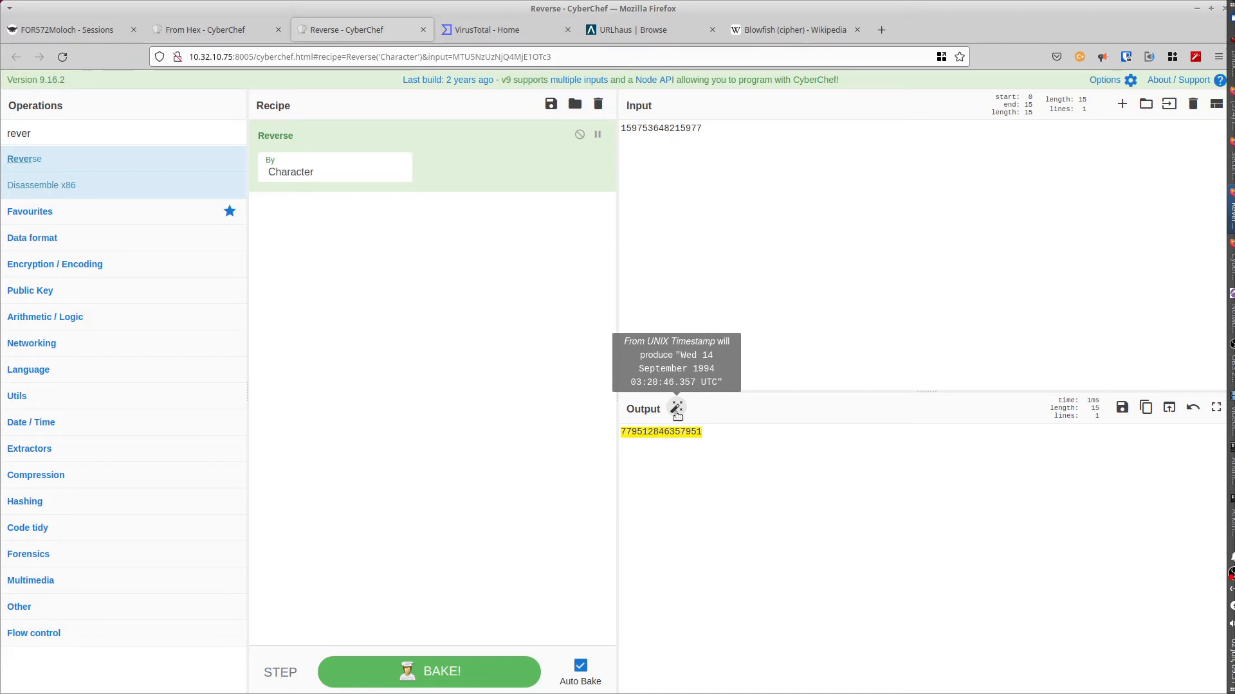
pyautogui.moveTo(707, 433); pyautogui.dragTo(621, 431)
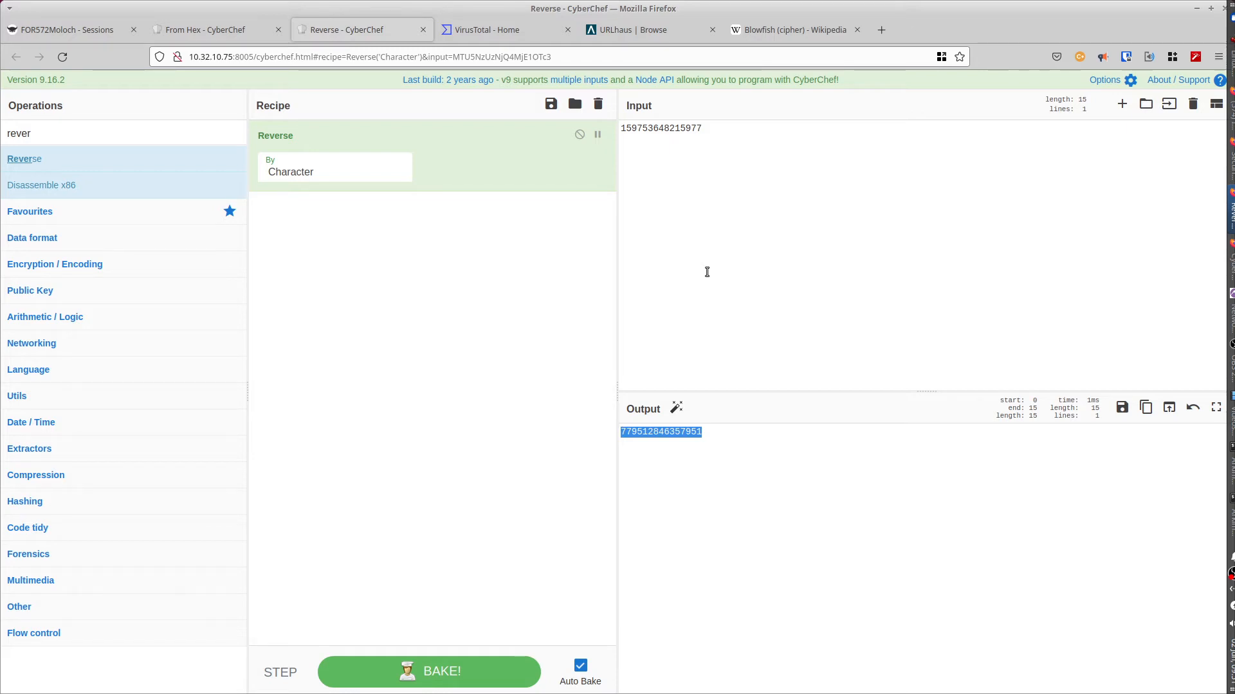
pyautogui.moveTo(50, 132); pyautogui.dragTo(3, 131)
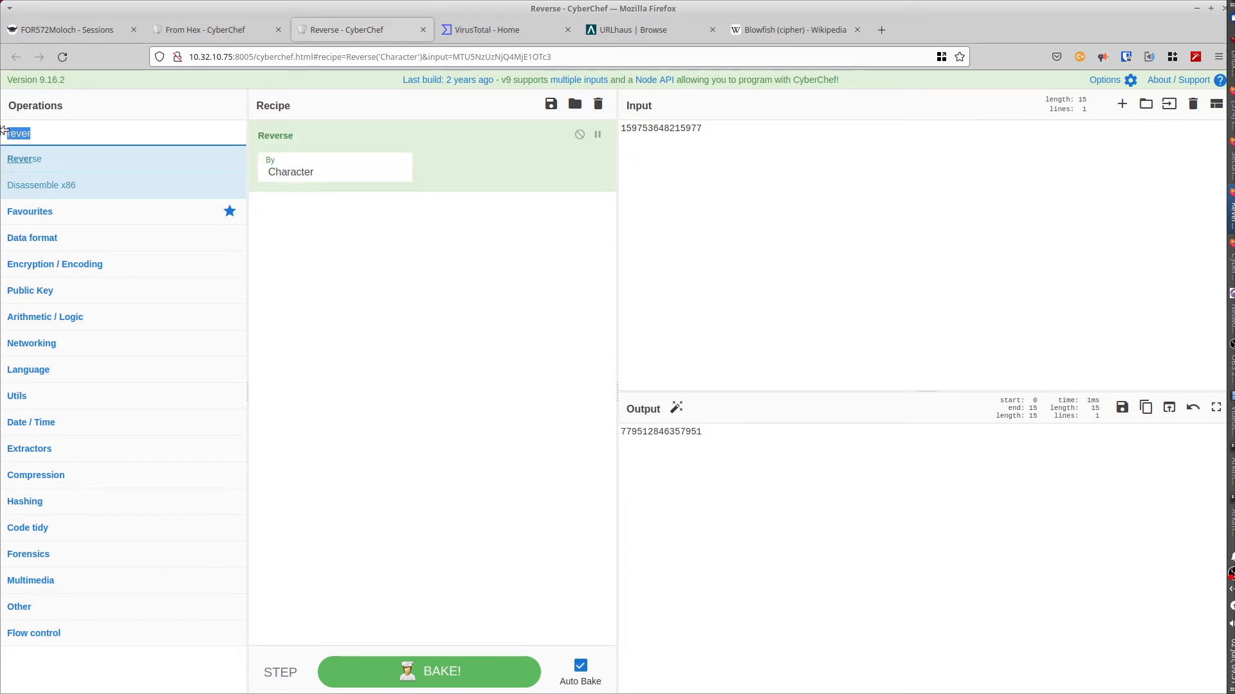
# Step: Replace the Reverse step with Blowfish Encrypt in the recipe
pyautogui.write('encr')
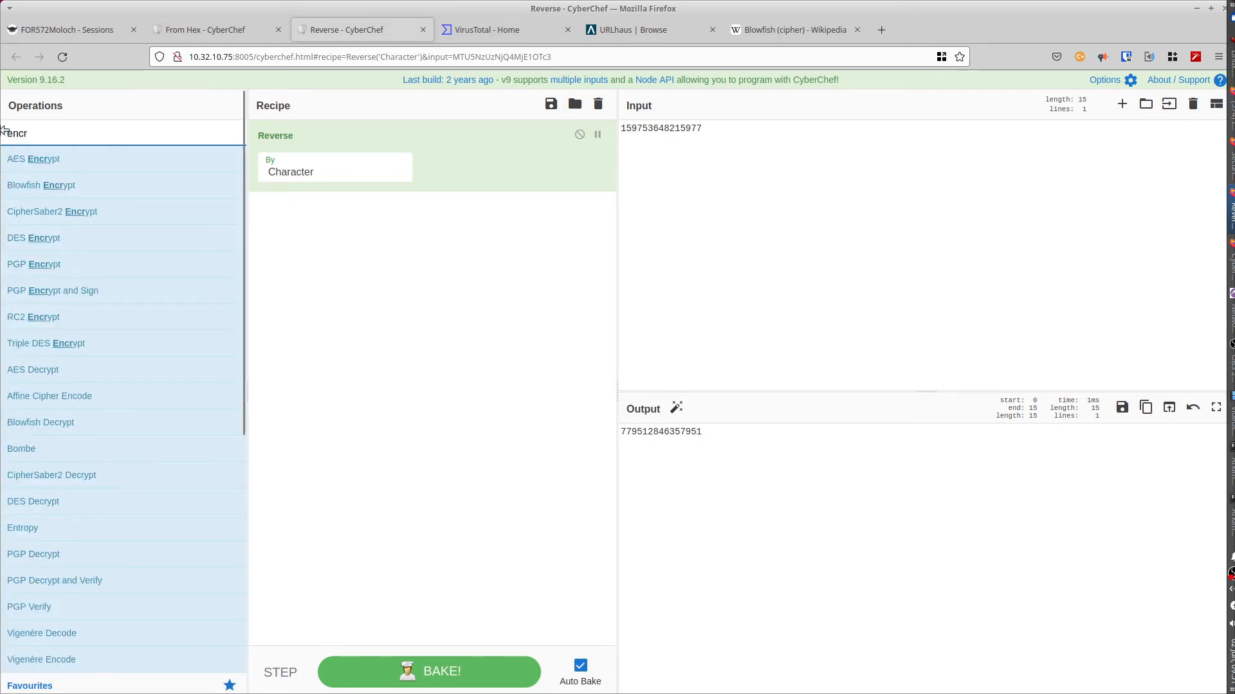
pyautogui.moveTo(16, 189)
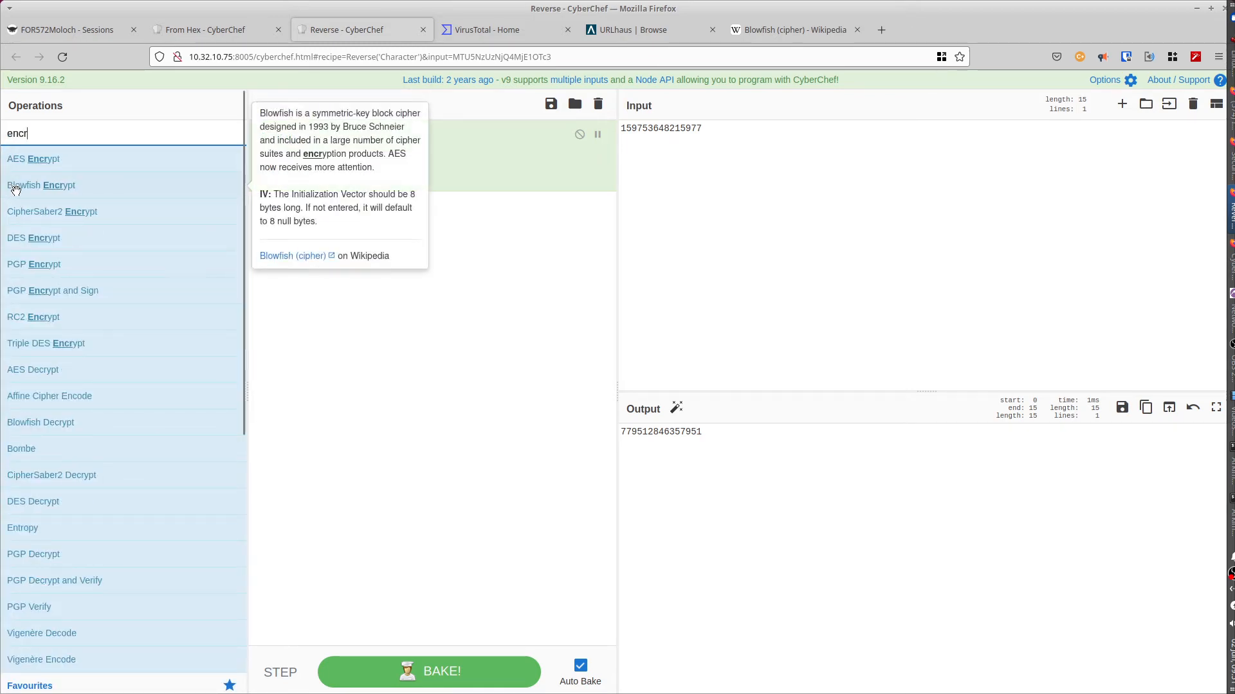
pyautogui.moveTo(20, 187); pyautogui.dragTo(275, 216)
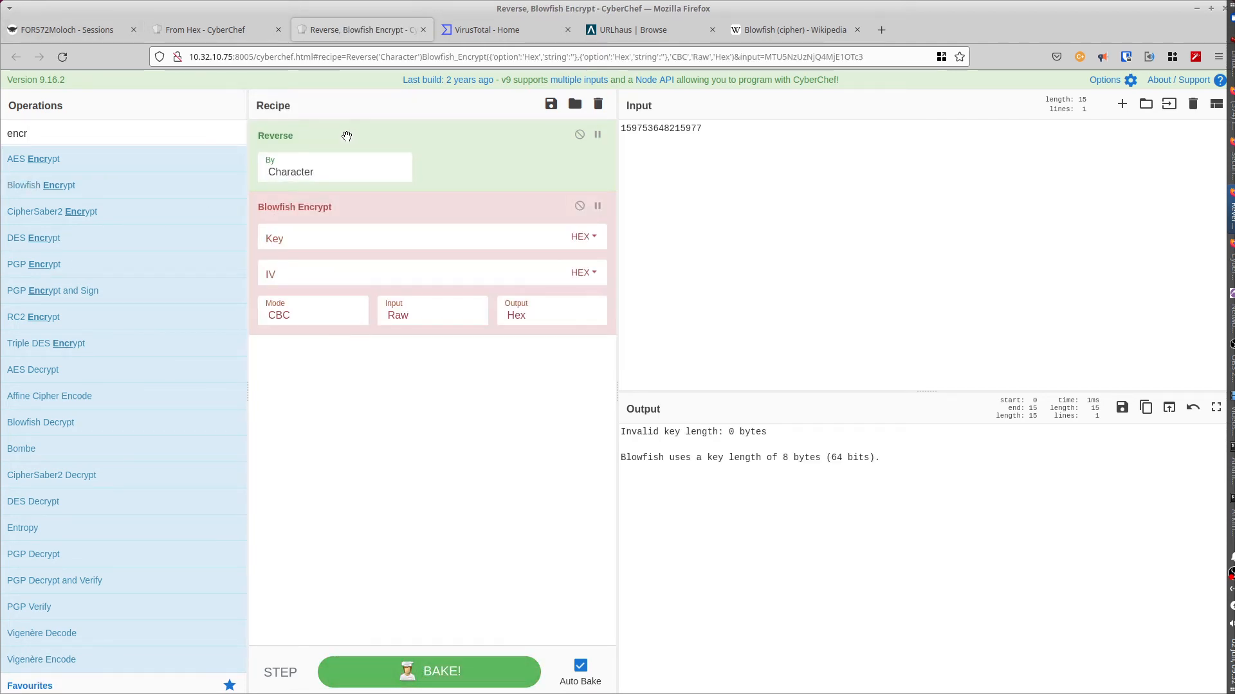
pyautogui.moveTo(346, 137); pyautogui.dragTo(72, 137)
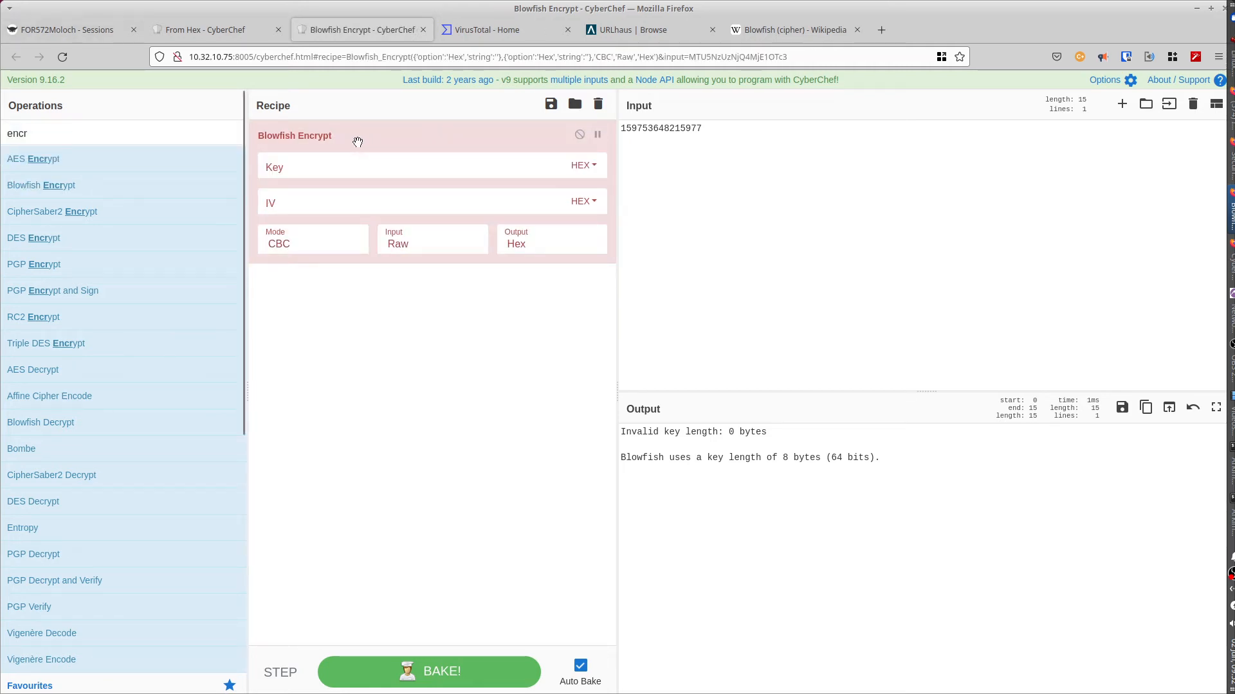
pyautogui.click(312, 168)
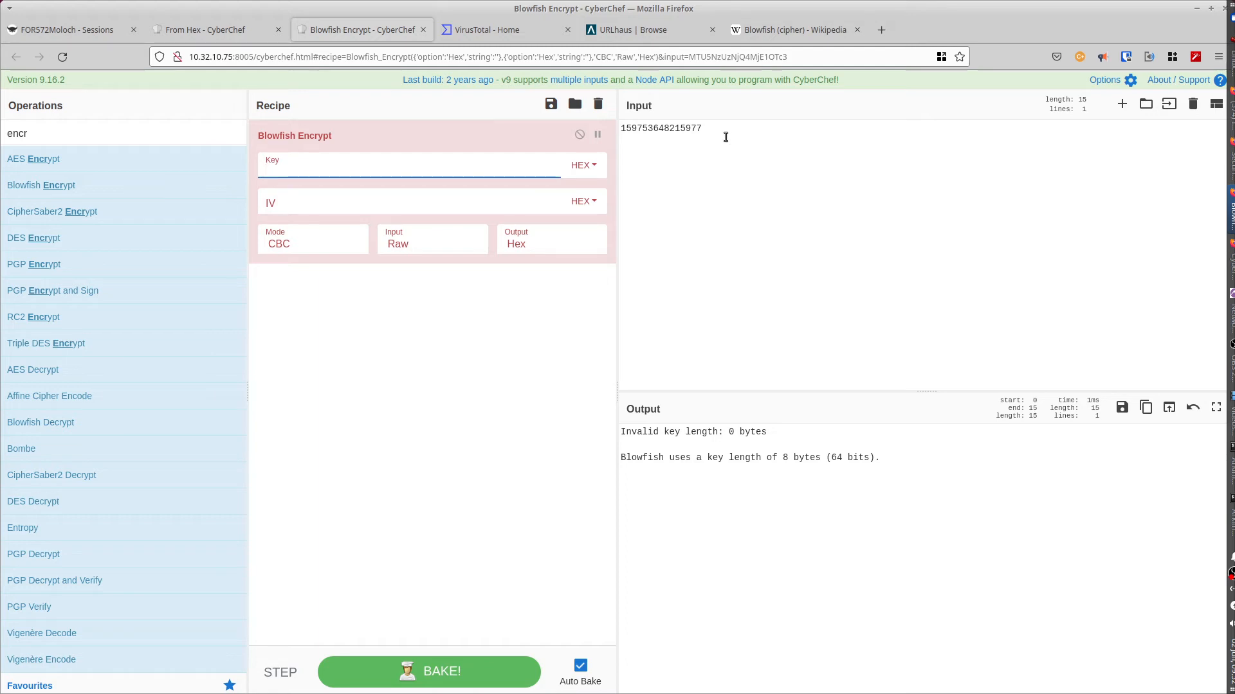
pyautogui.moveTo(716, 132); pyautogui.dragTo(618, 130)
pyautogui.hotkey('ctrl', 'c')
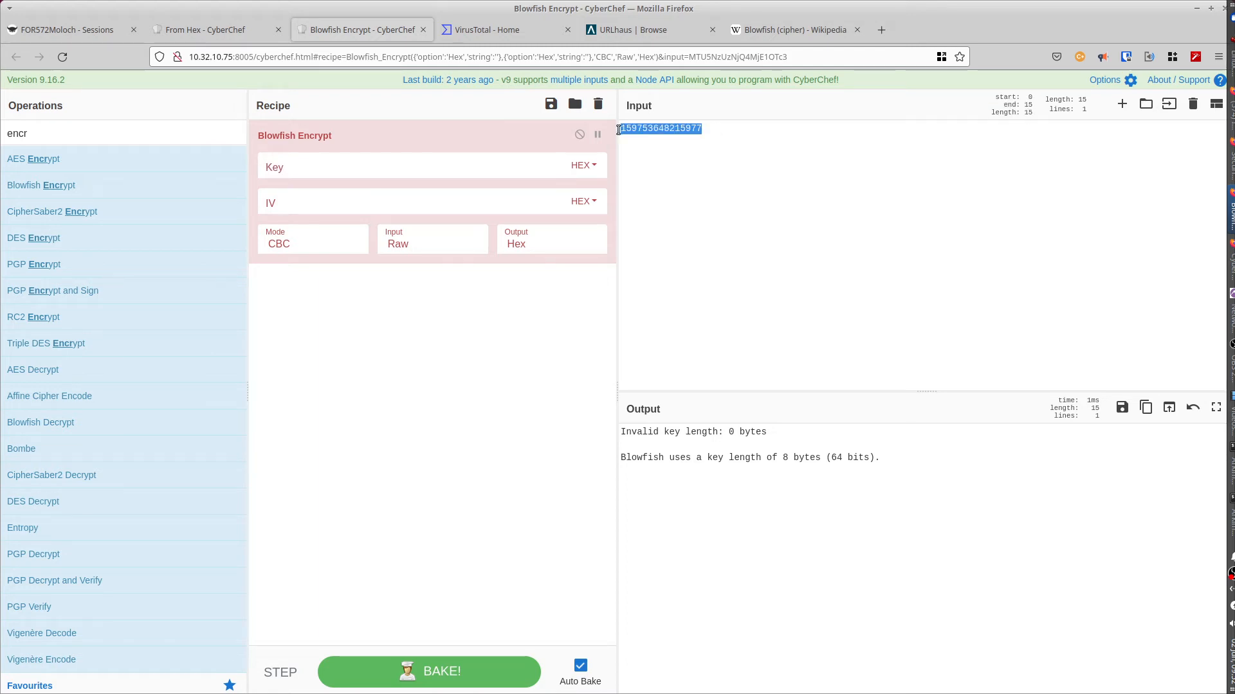
pyautogui.click(316, 171)
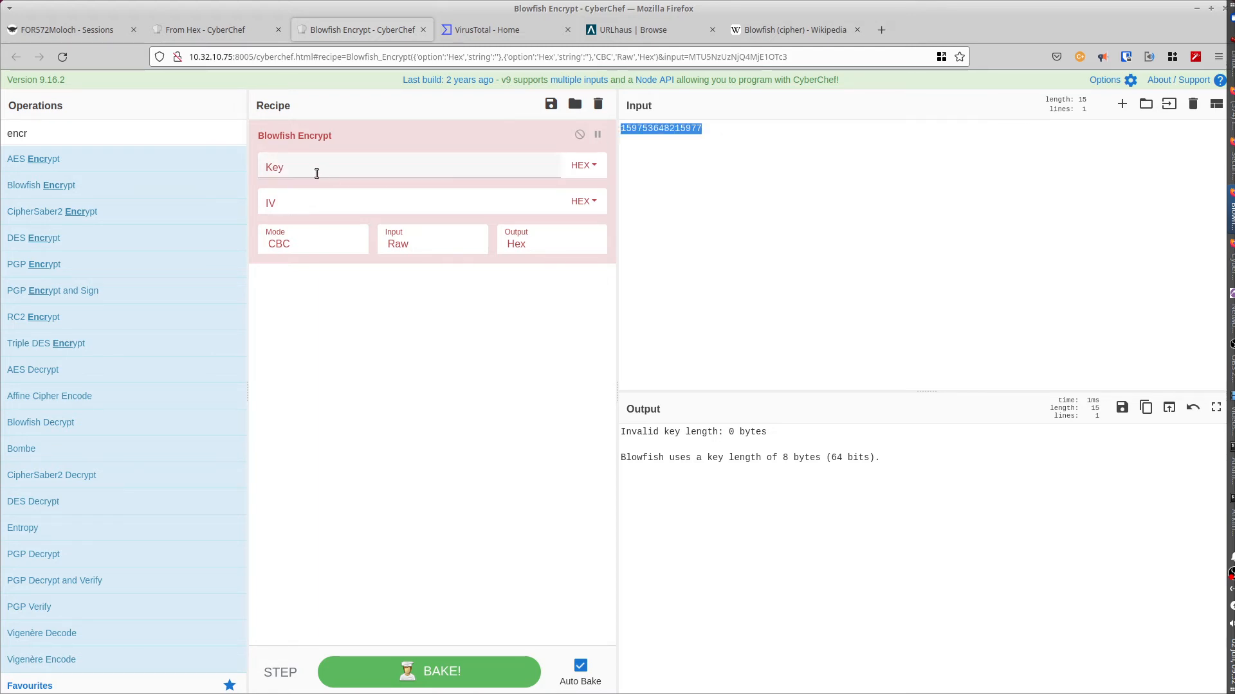
pyautogui.hotkey('ctrl', 'v')
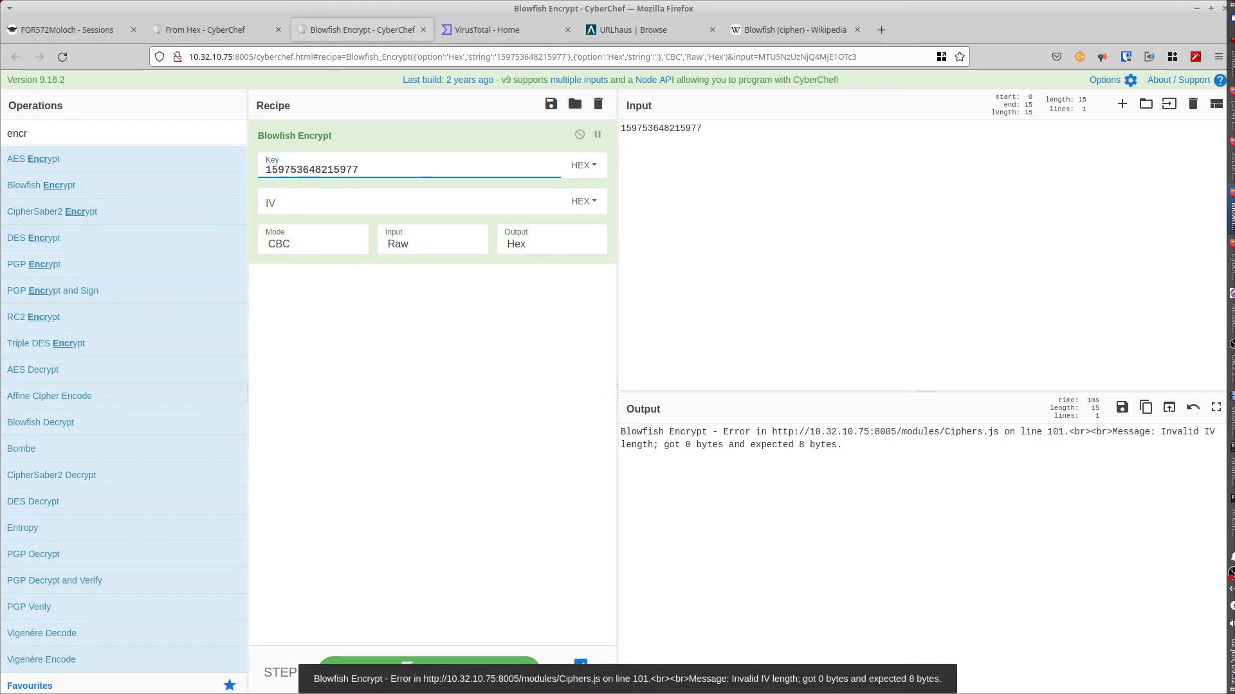
pyautogui.hotkey('alt', 'Tab')
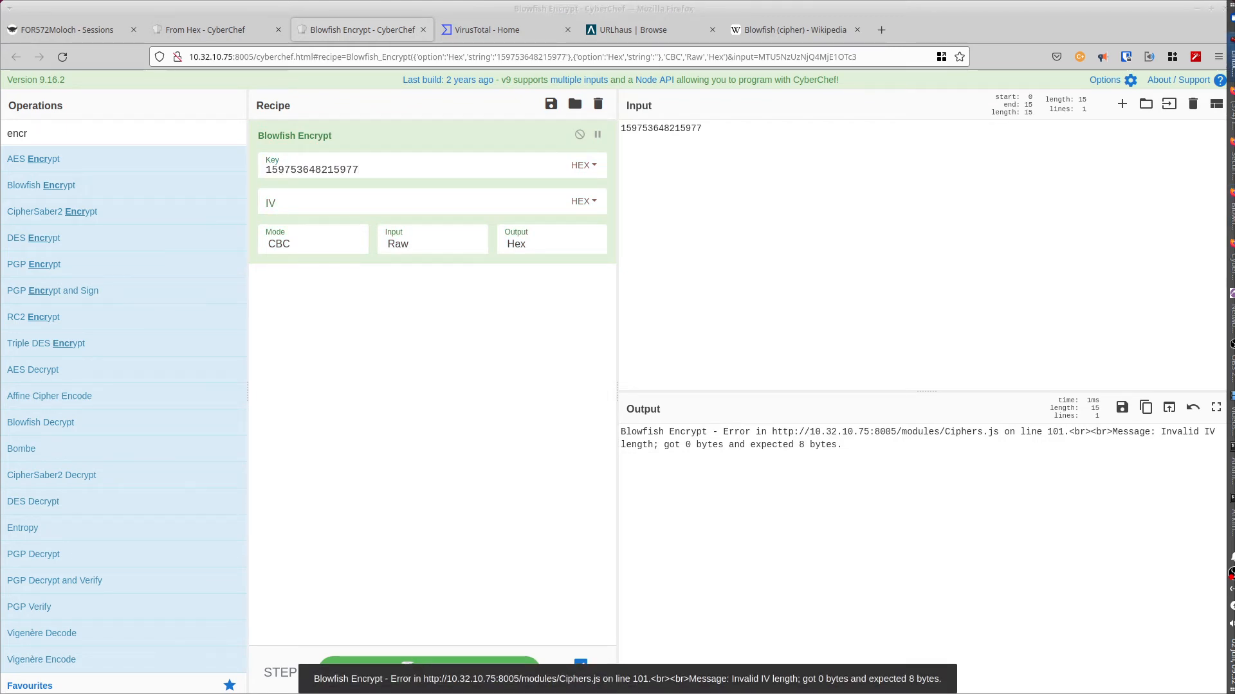
pyautogui.click(311, 193)
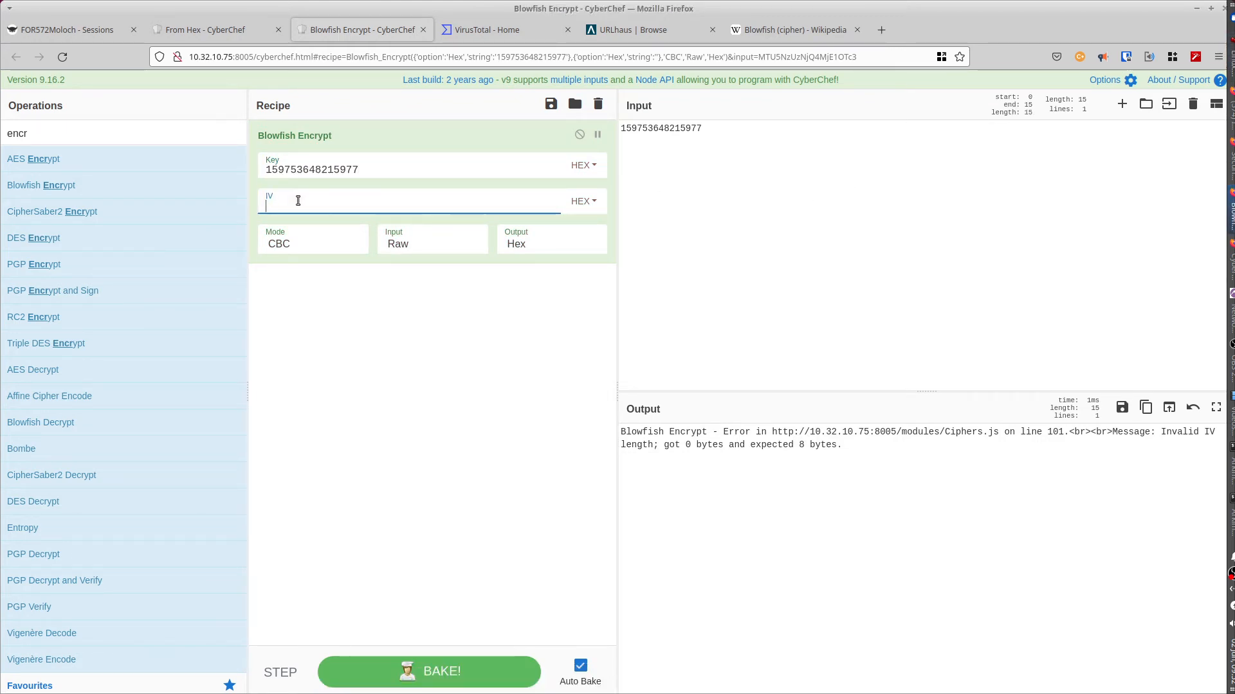
pyautogui.hotkey('ctrl', 'v')
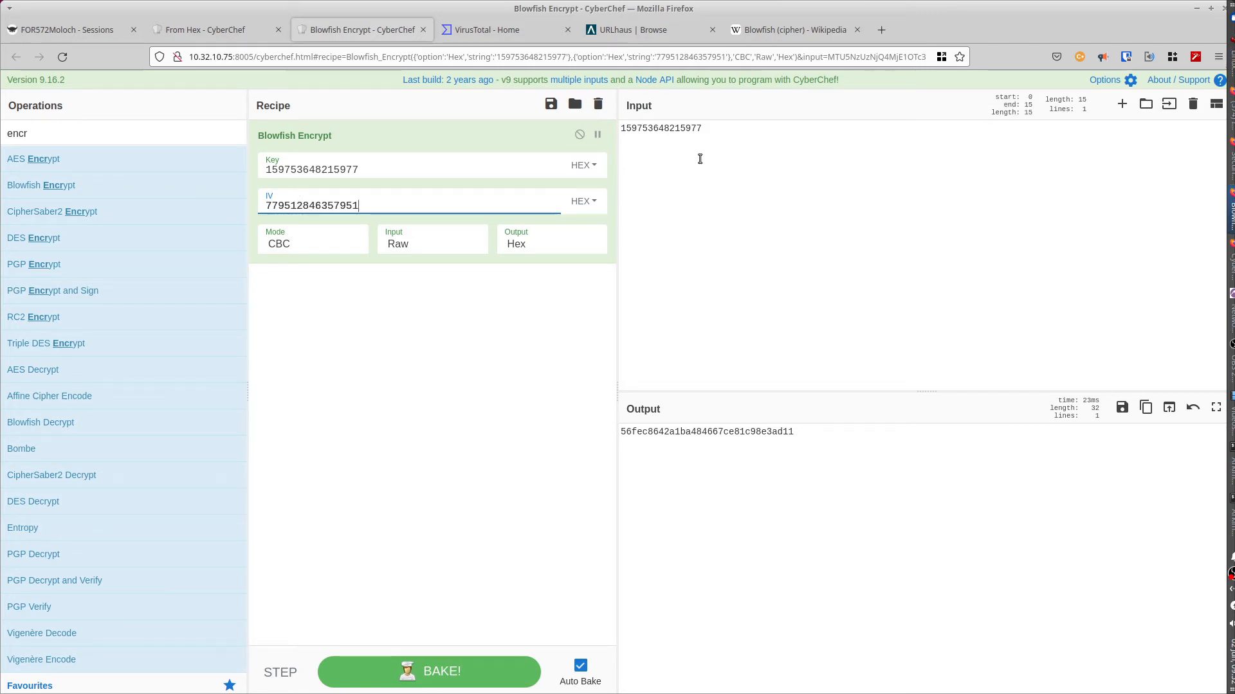
pyautogui.moveTo(711, 127); pyautogui.dragTo(598, 127)
pyautogui.hotkey('ctrl', 'c')
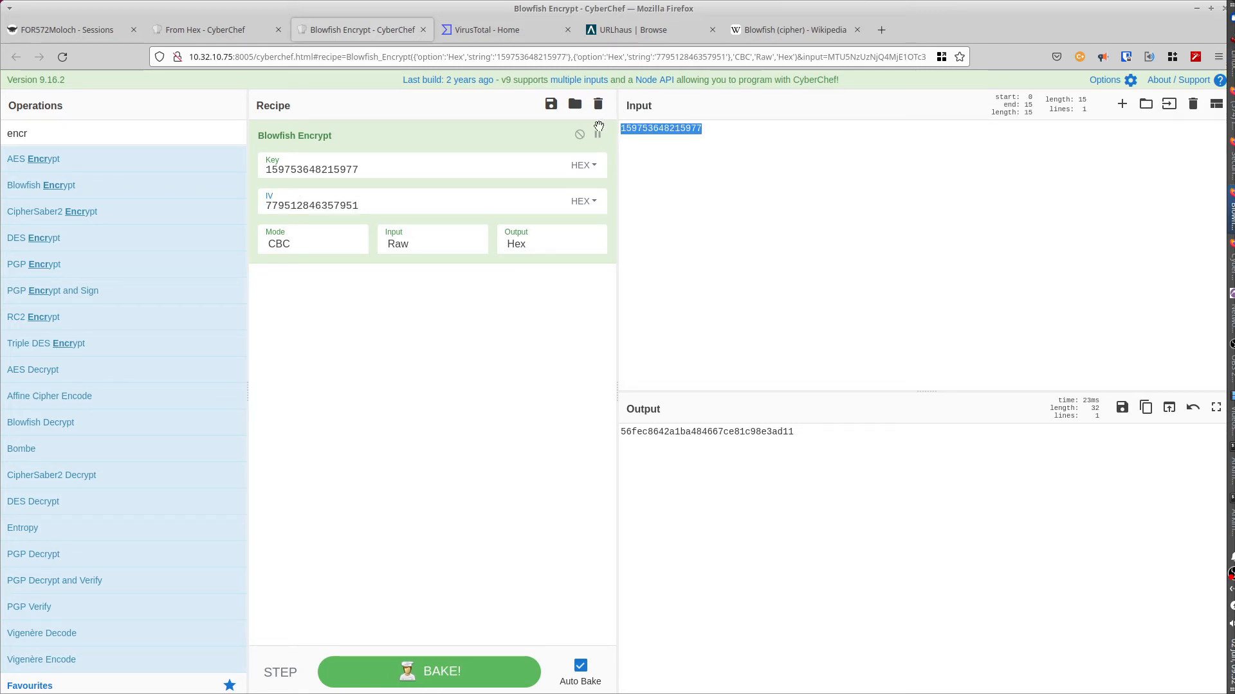
pyautogui.write('this is a')
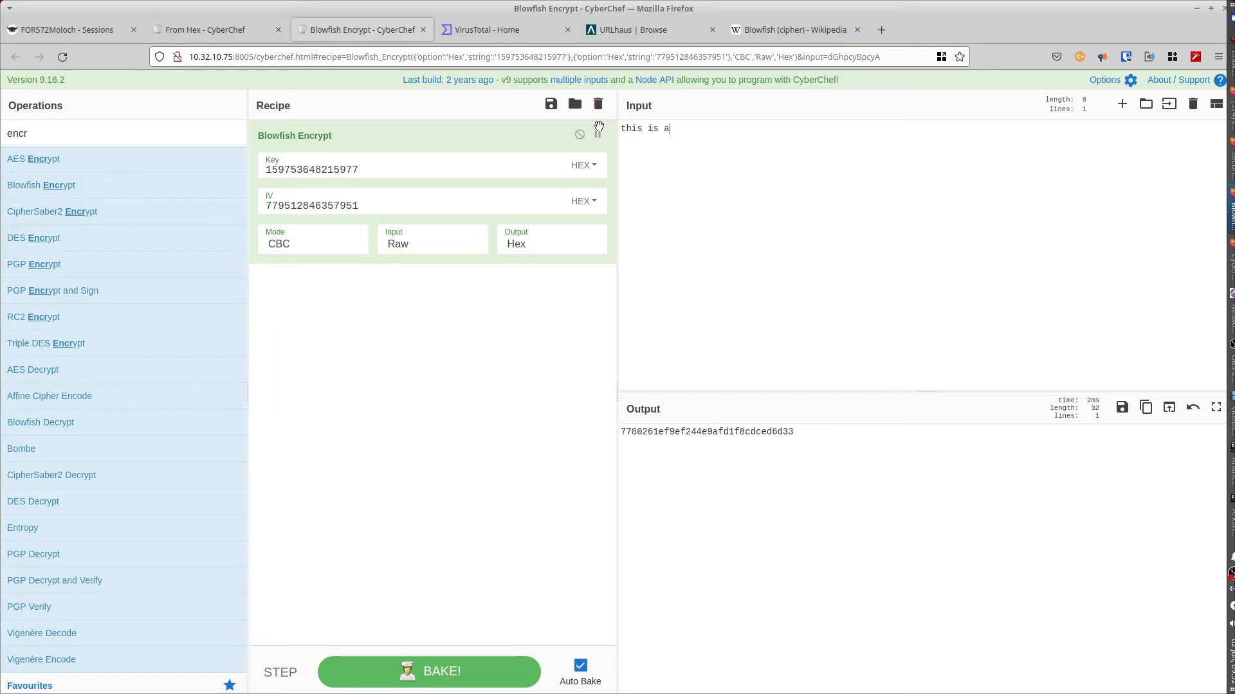
pyautogui.write(' test')
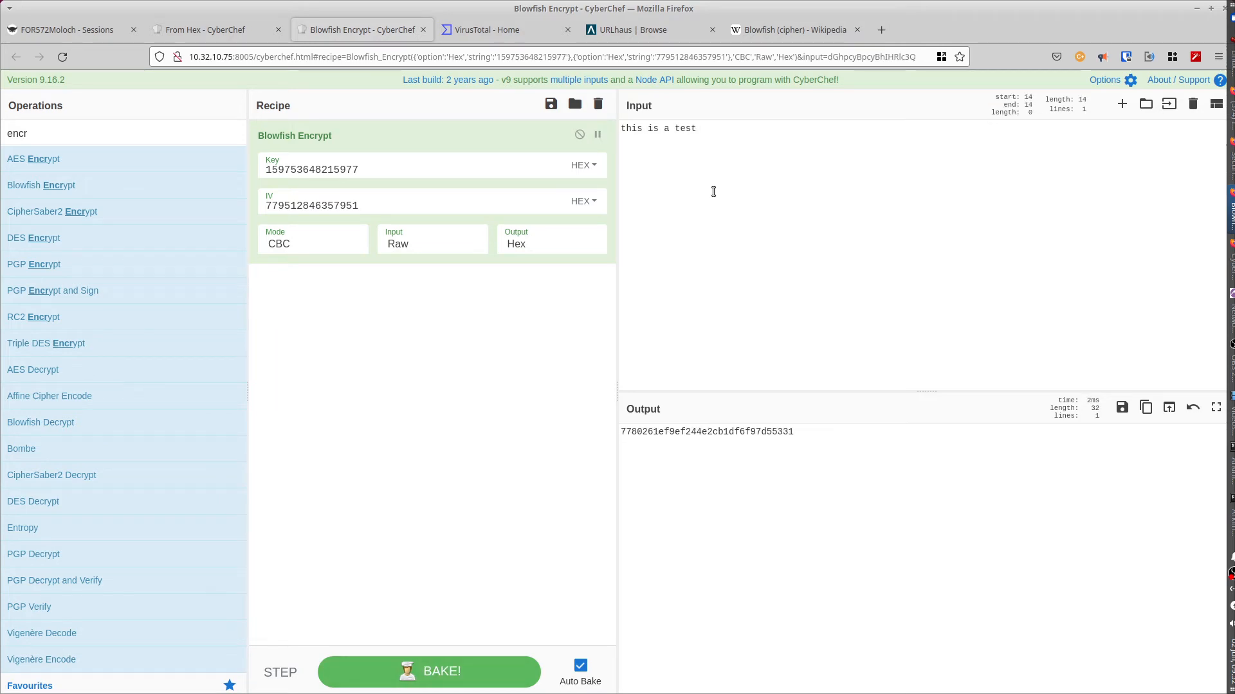
# Step: Make the ciphertext 7780261ef9ef244e2cb1df6f97d55331 the new input
pyautogui.moveTo(804, 432); pyautogui.dragTo(616, 433)
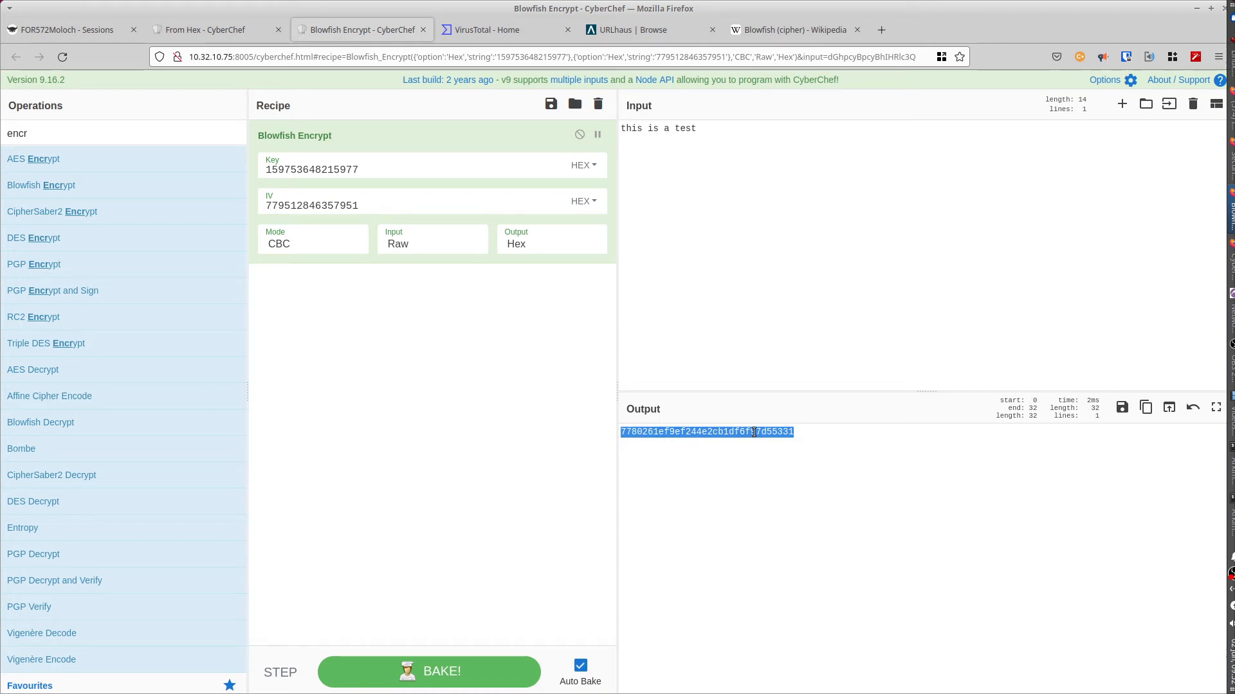
pyautogui.moveTo(822, 432); pyautogui.dragTo(614, 433)
pyautogui.click(1169, 409)
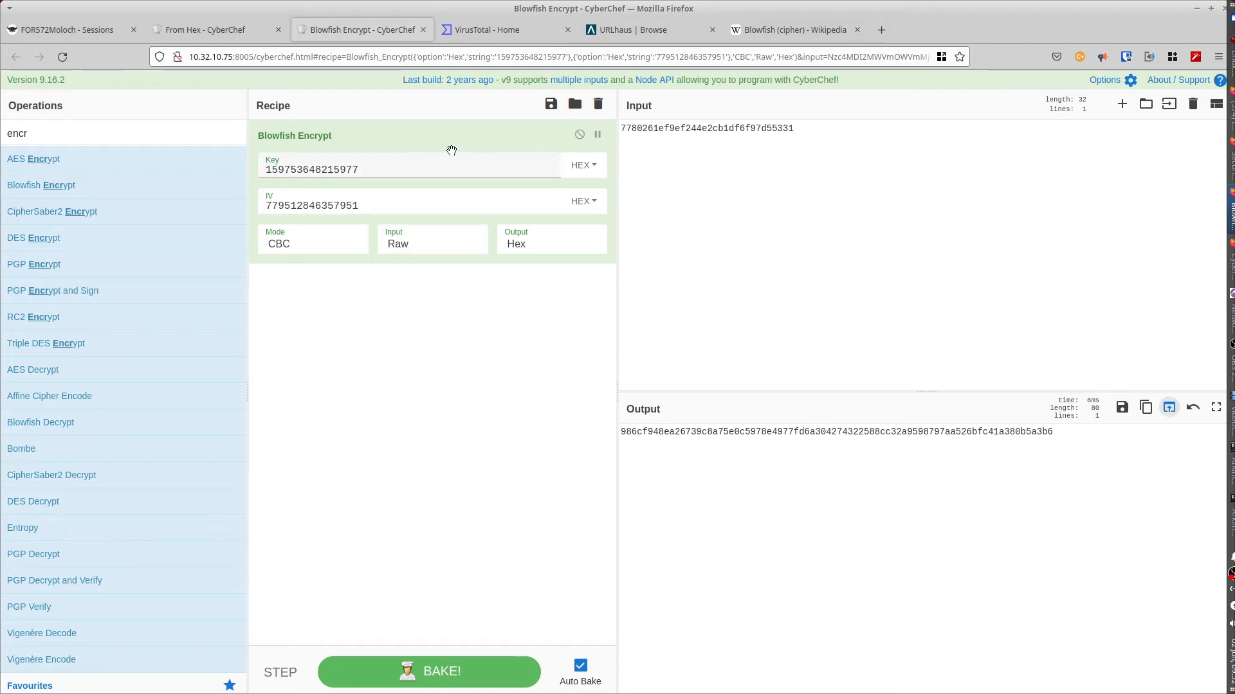
# Step: Swap in Blowfish Decrypt with the same key and IV to recover 'this is a test', then go to the From Hex tab
pyautogui.moveTo(455, 133); pyautogui.dragTo(175, 170)
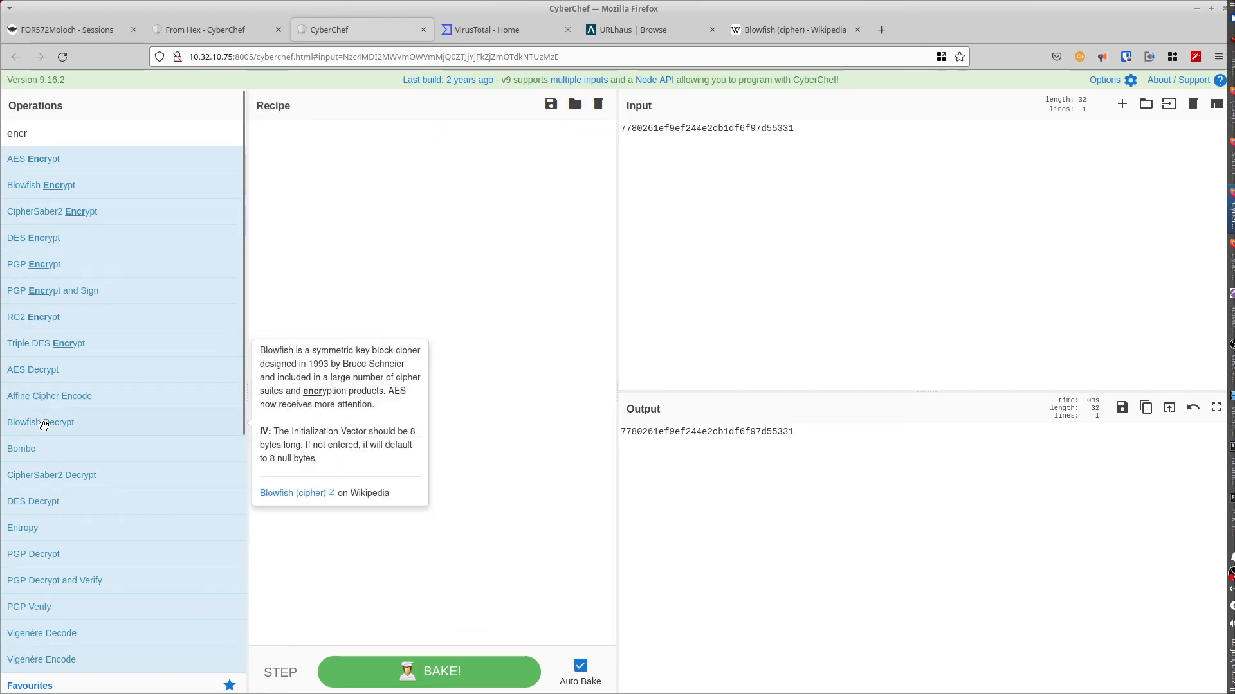
pyautogui.moveTo(43, 424); pyautogui.dragTo(386, 235)
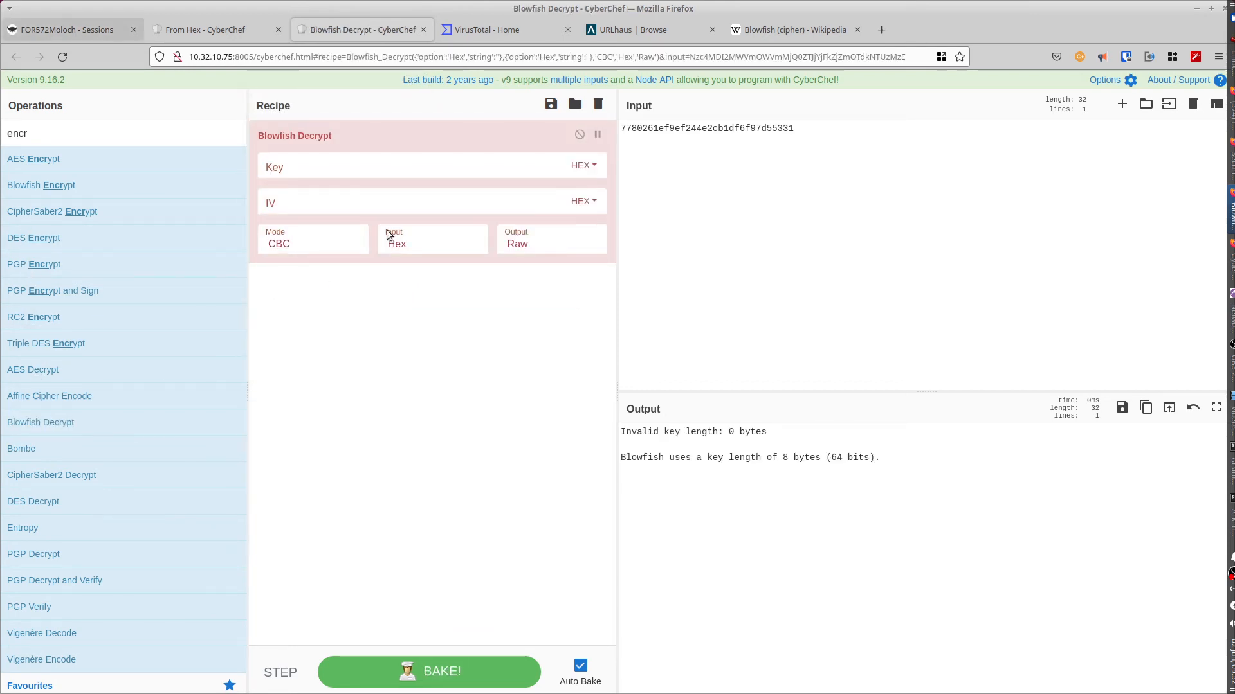
pyautogui.click(298, 203)
pyautogui.hotkey('ctrl', 'v')
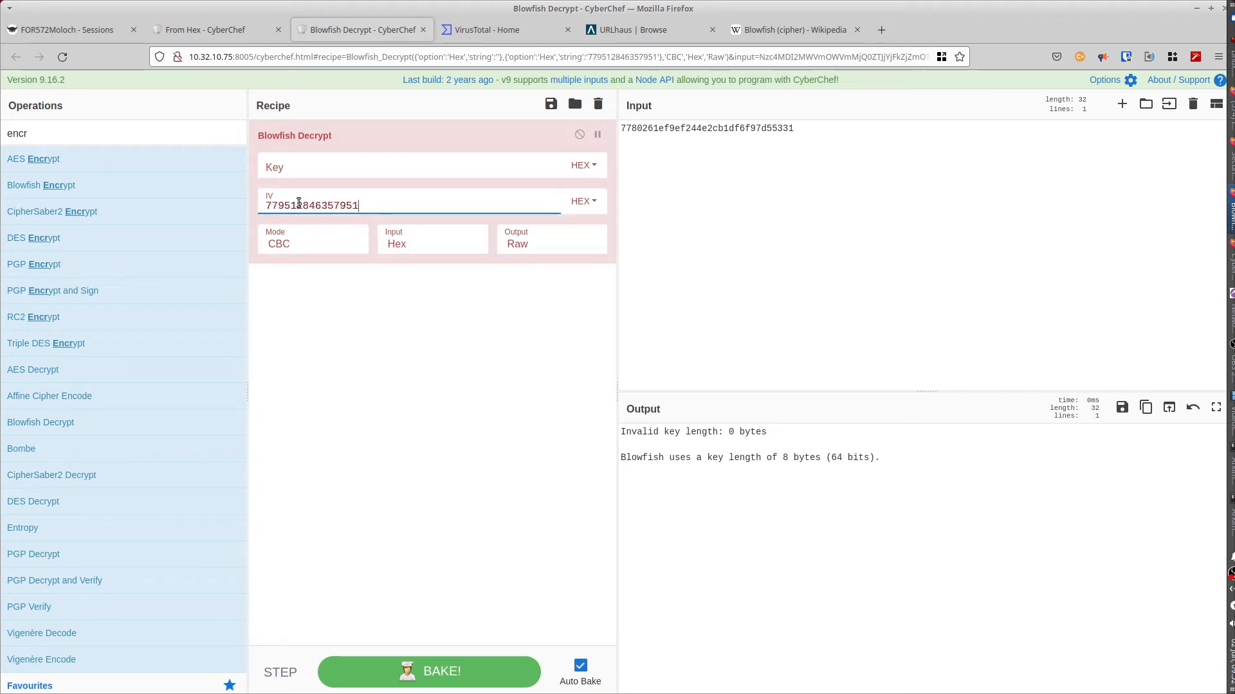
pyautogui.click(1232, 59)
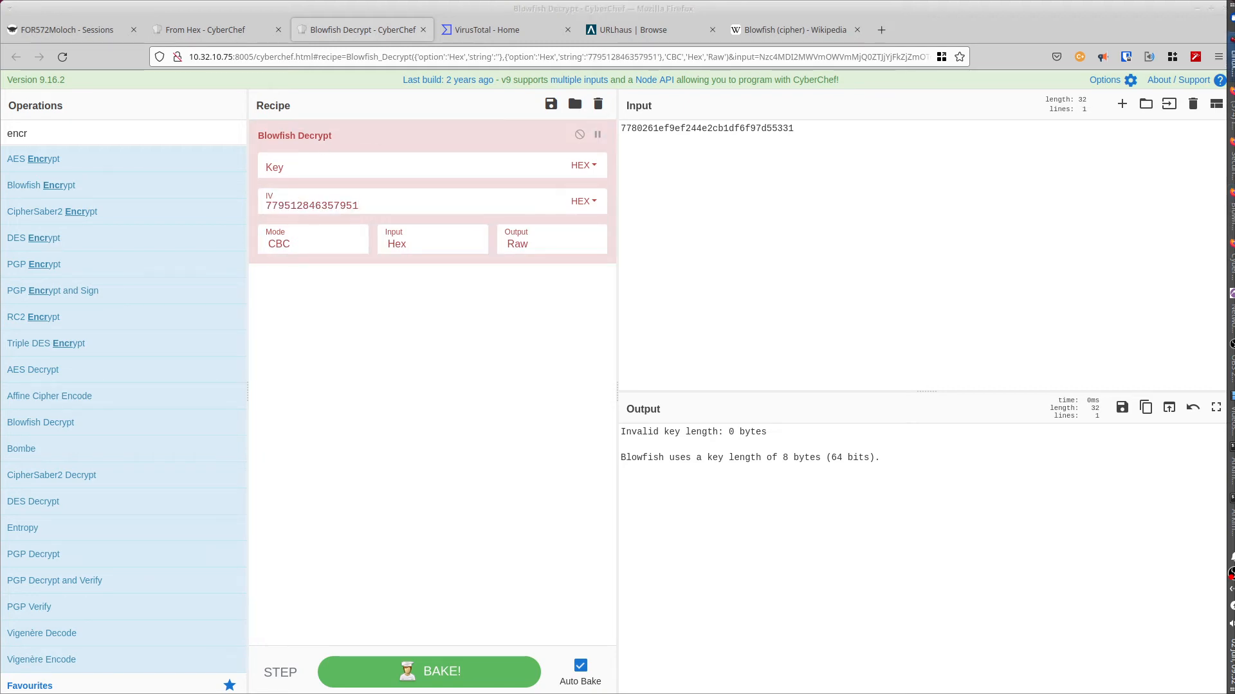
pyautogui.click(374, 173)
pyautogui.hotkey('ctrl', 'v')
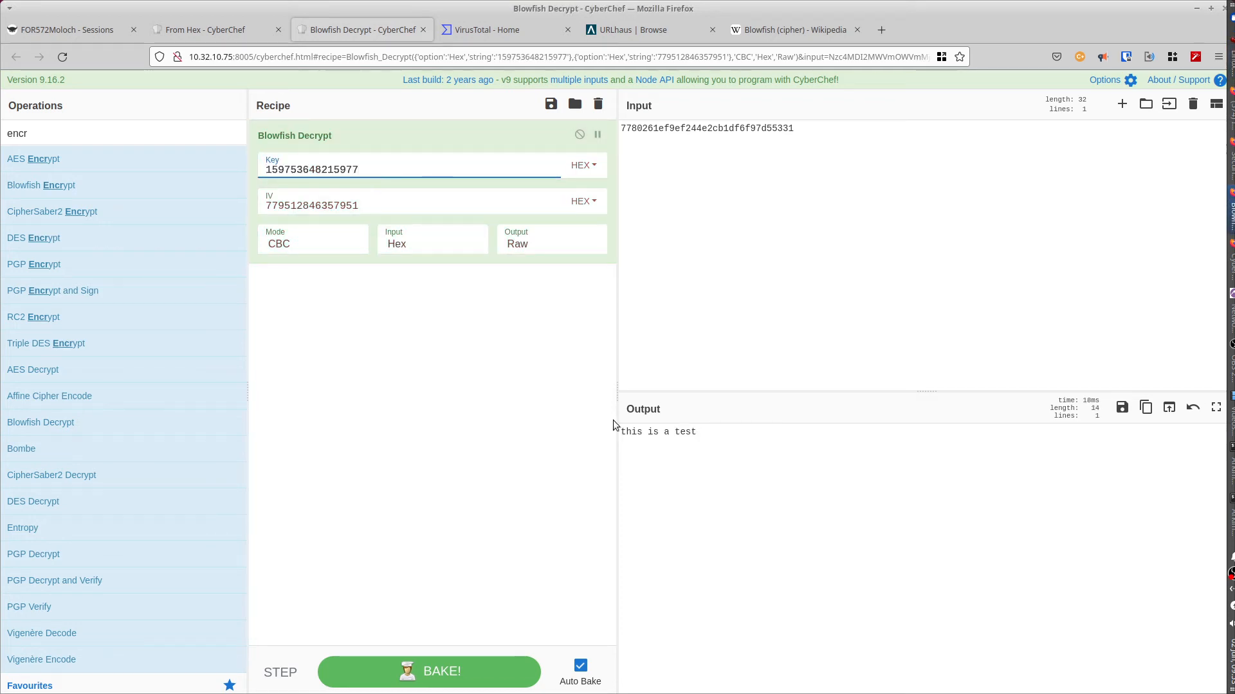
pyautogui.moveTo(708, 434); pyautogui.dragTo(616, 435)
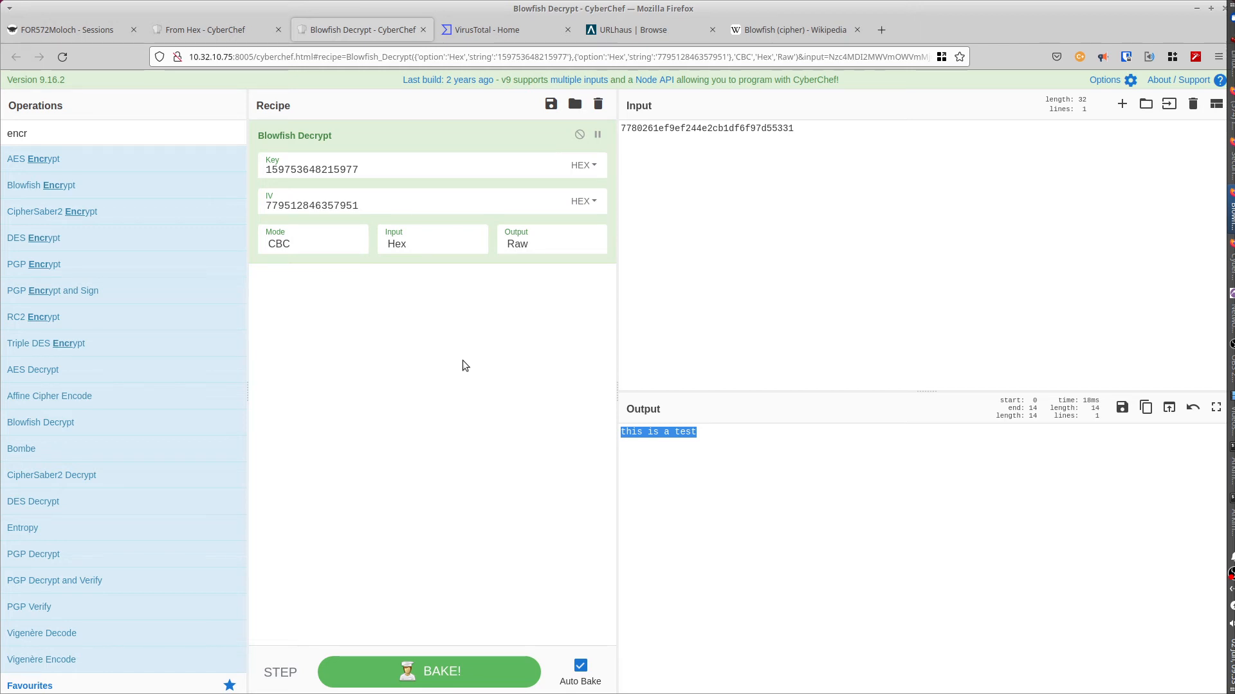
pyautogui.click(211, 29)
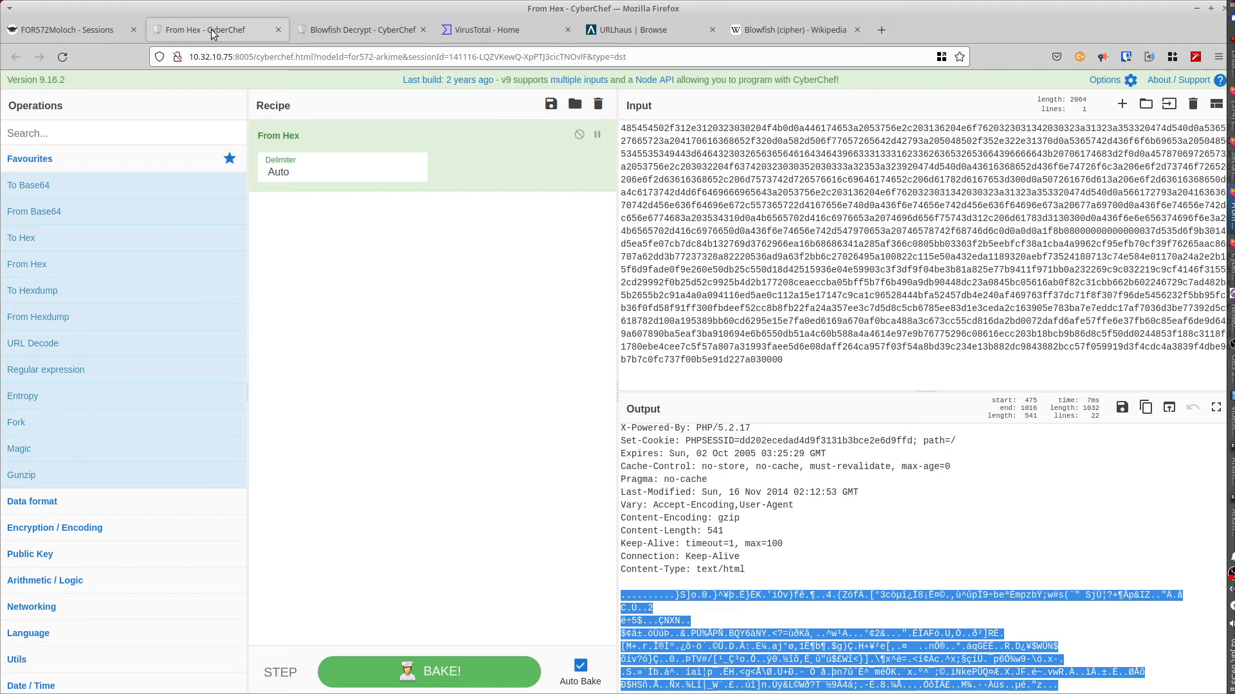
# Step: Add Strip HTTP headers after From Hex, leaving the 541-byte compressed response body
pyautogui.click(748, 622)
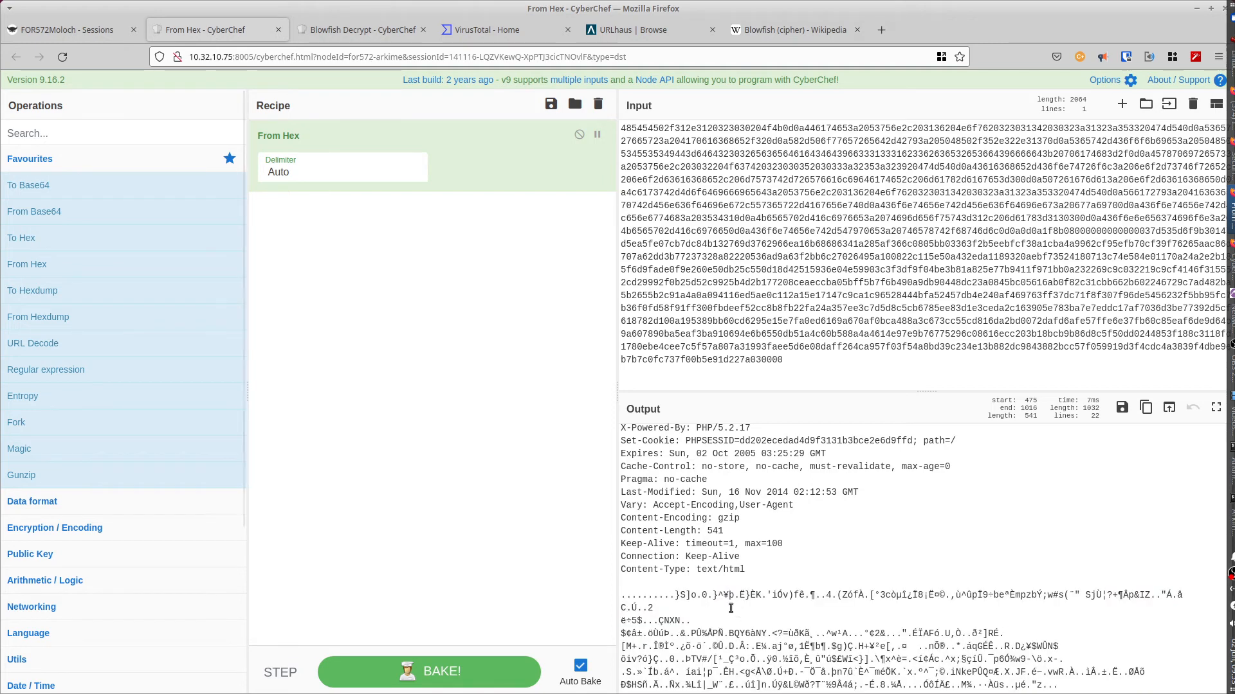
pyautogui.scroll(3, 707, 611)
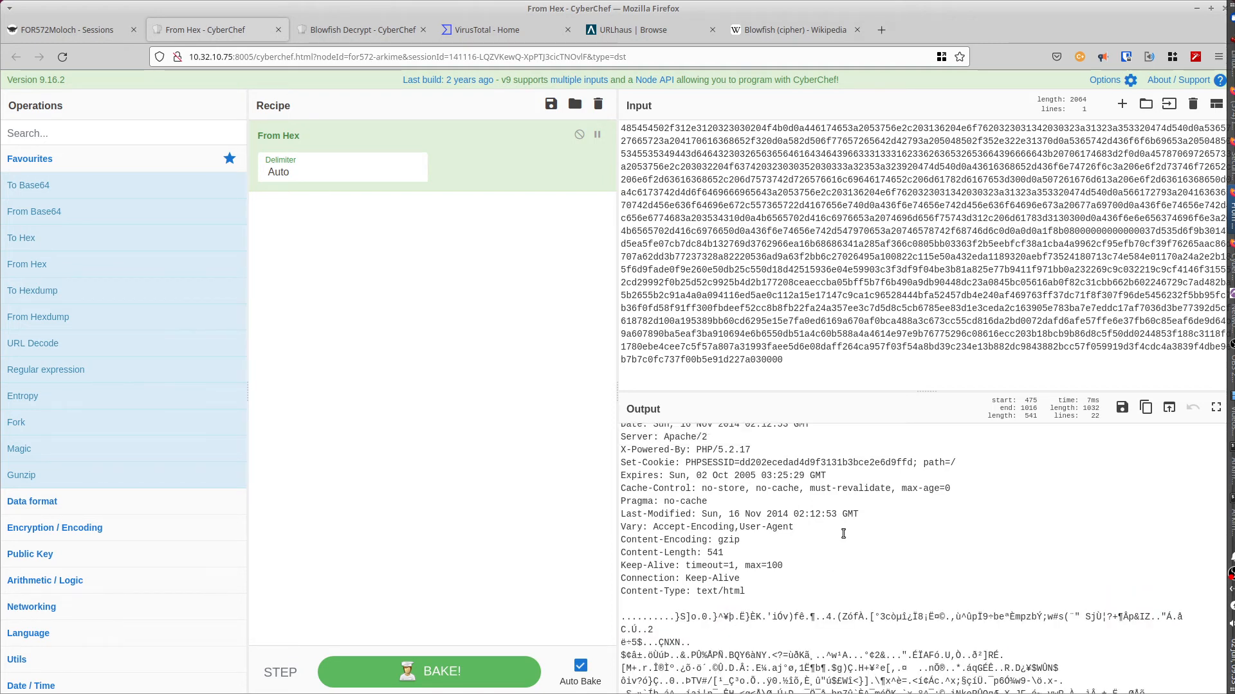
pyautogui.moveTo(623, 431); pyautogui.dragTo(757, 612)
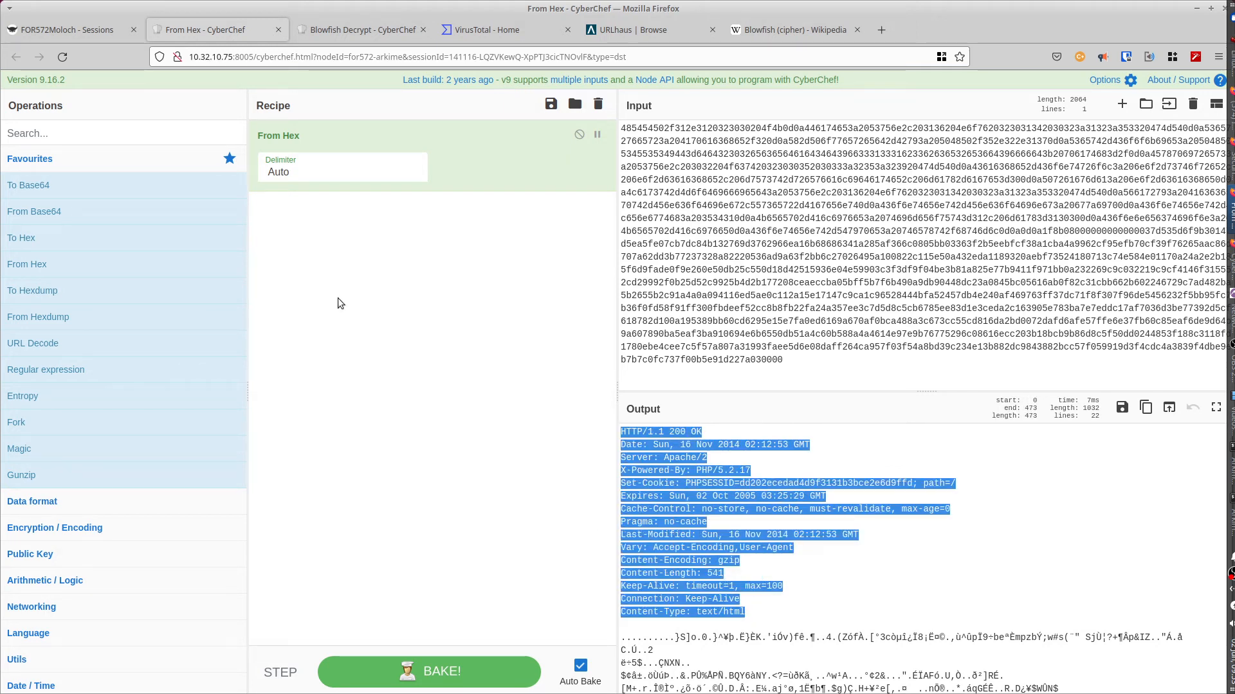
pyautogui.click(125, 134)
pyautogui.write('http')
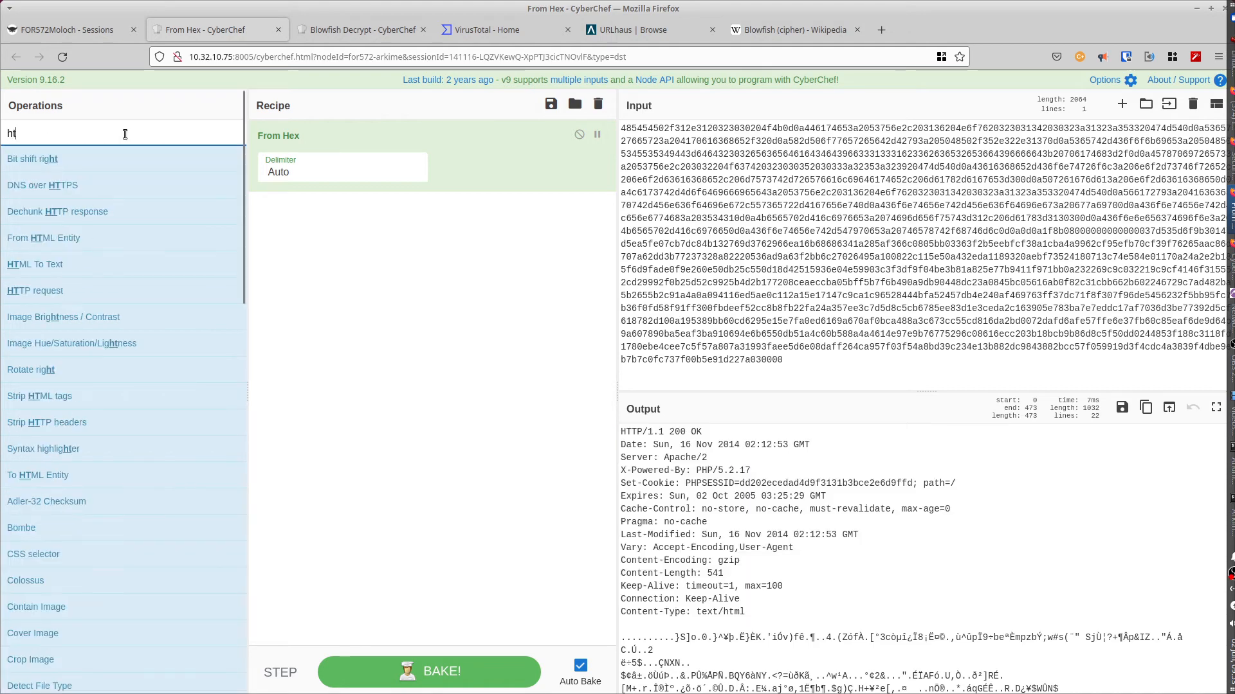
pyautogui.moveTo(55, 241)
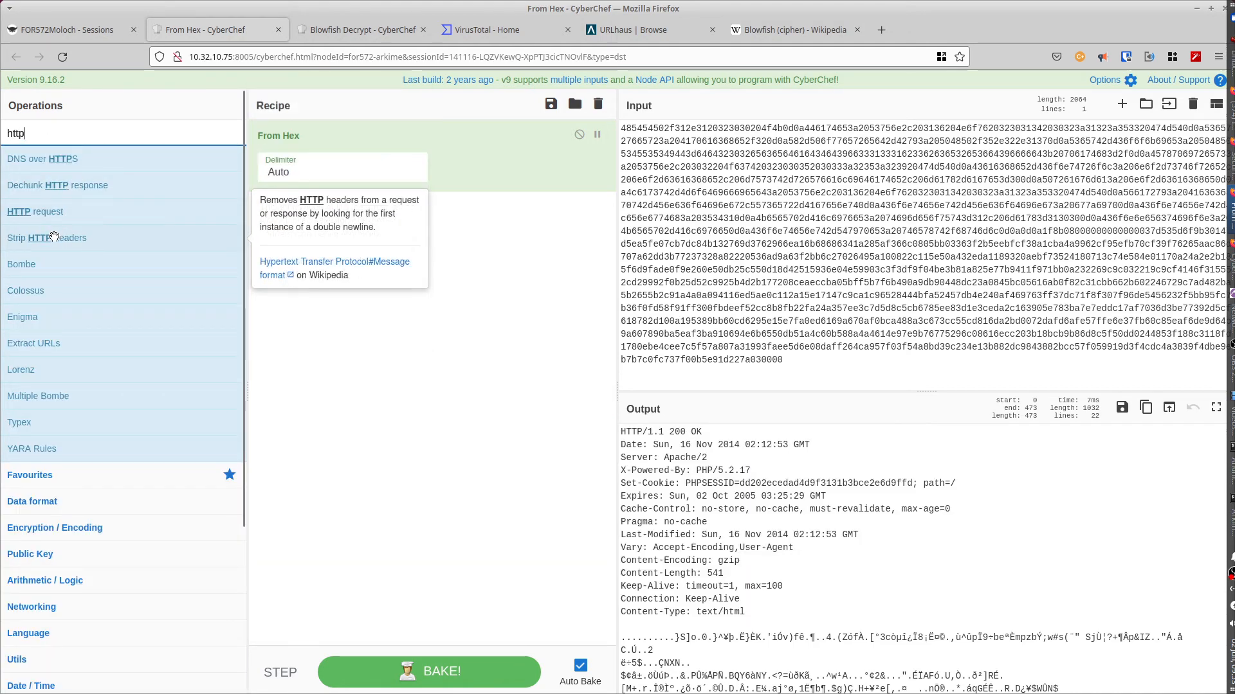
pyautogui.moveTo(56, 241); pyautogui.dragTo(349, 238)
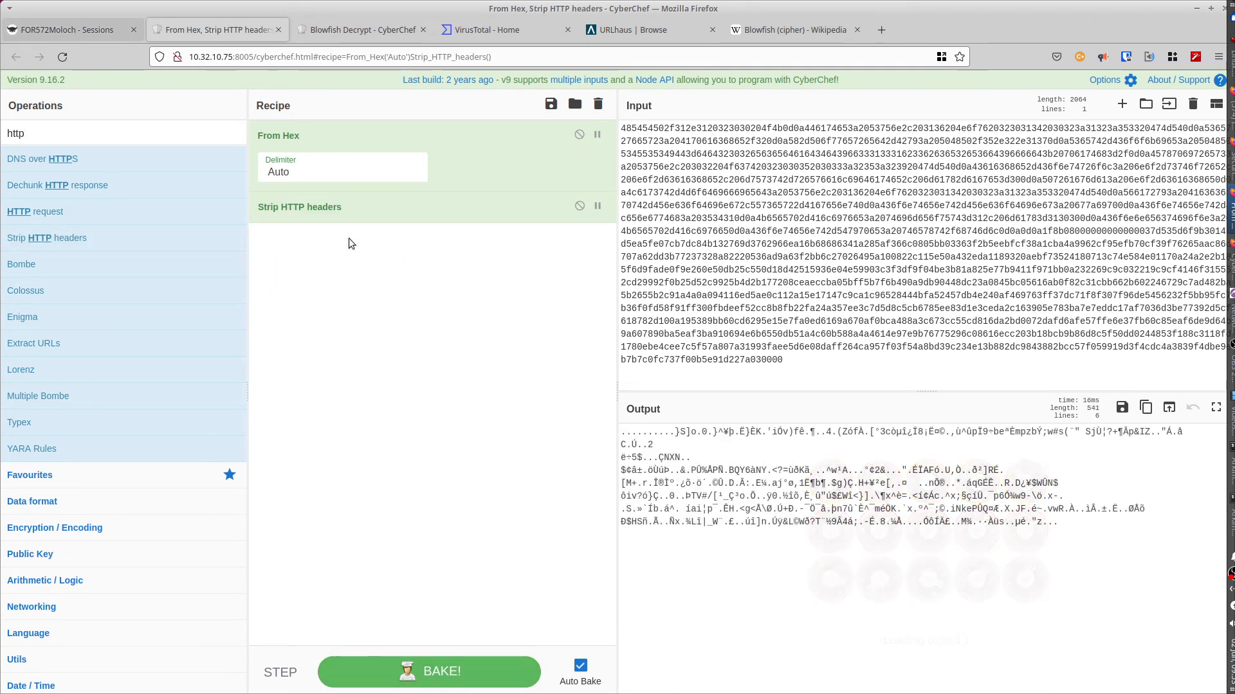
pyautogui.click(822, 521)
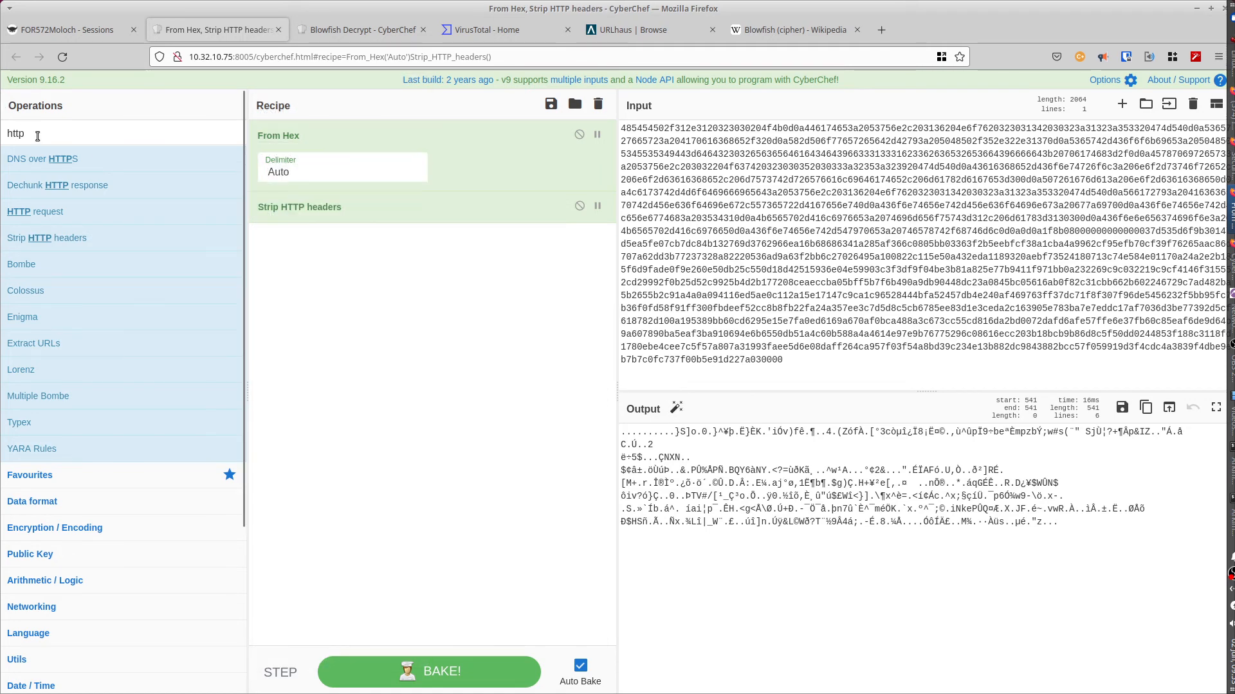
# Step: Append Gunzip to decompress the body into a 35-line HTML page, then browse the Language and Data format categories
pyautogui.doubleClick(2, 132)
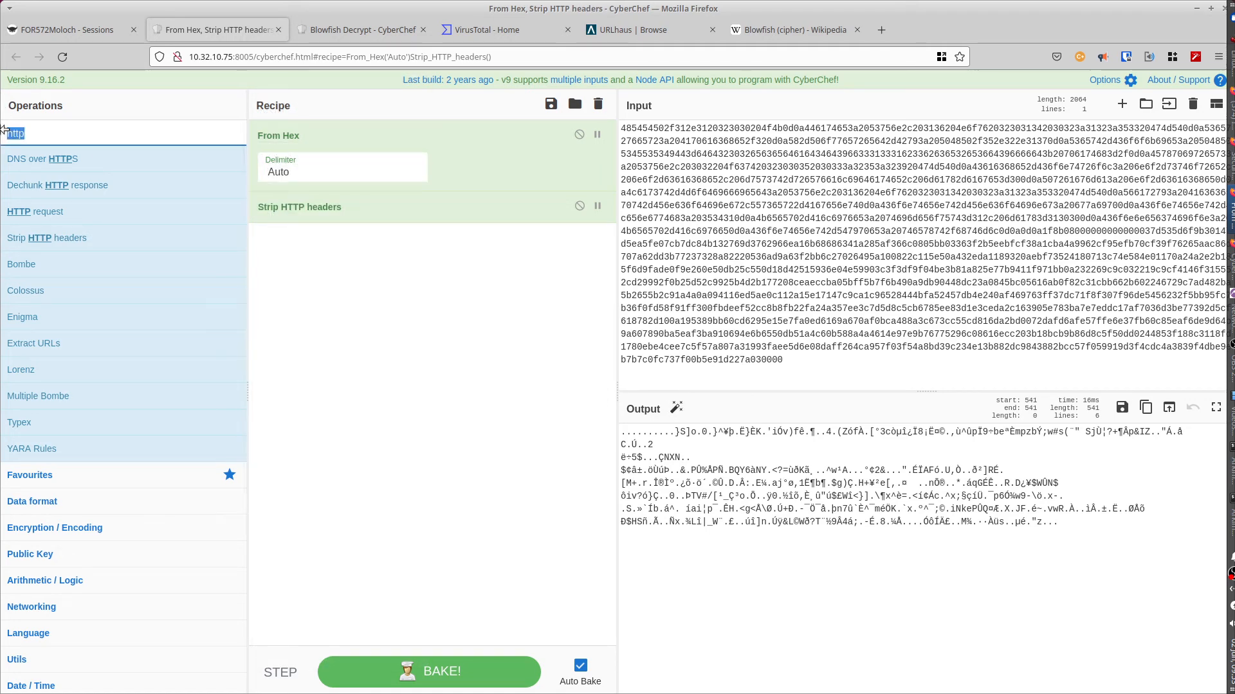
pyautogui.write('gun')
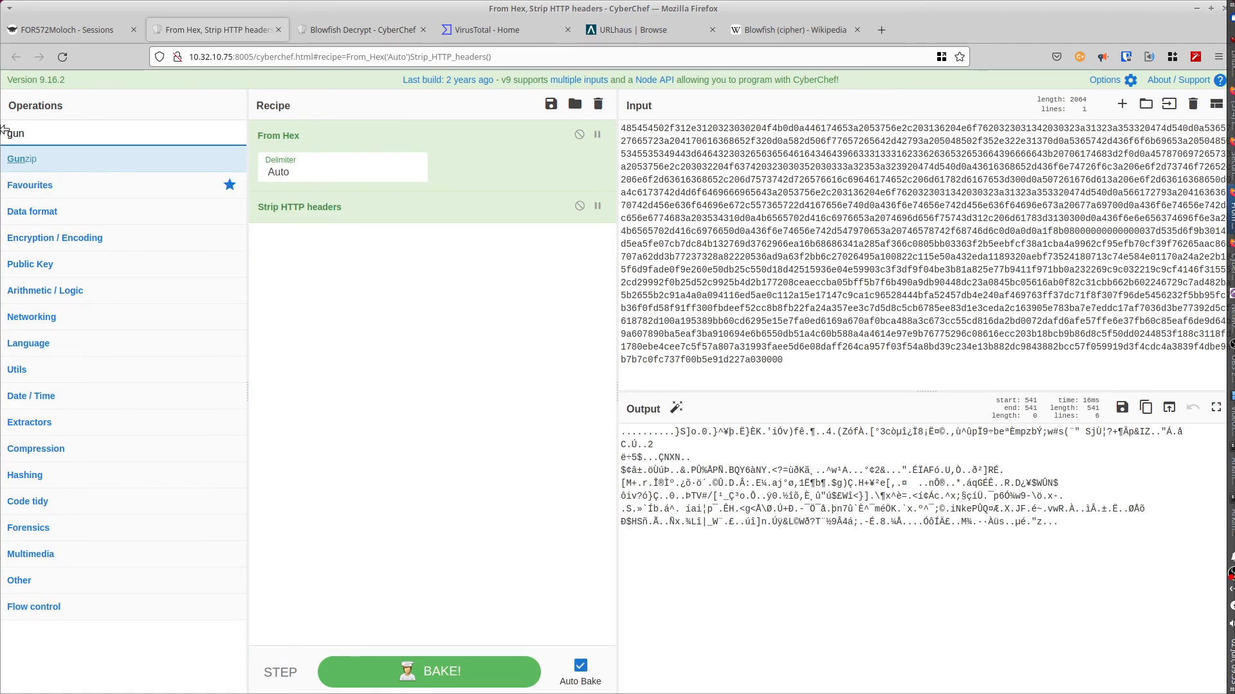
pyautogui.moveTo(60, 164); pyautogui.dragTo(295, 247)
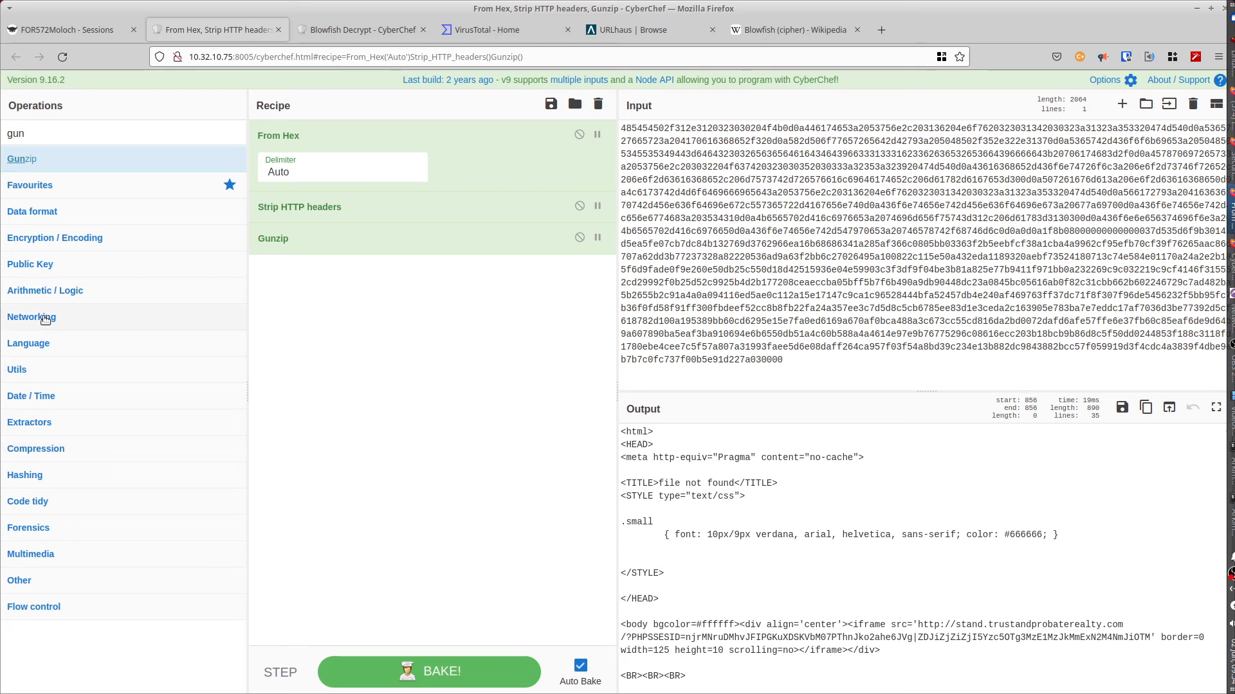
pyautogui.click(29, 344)
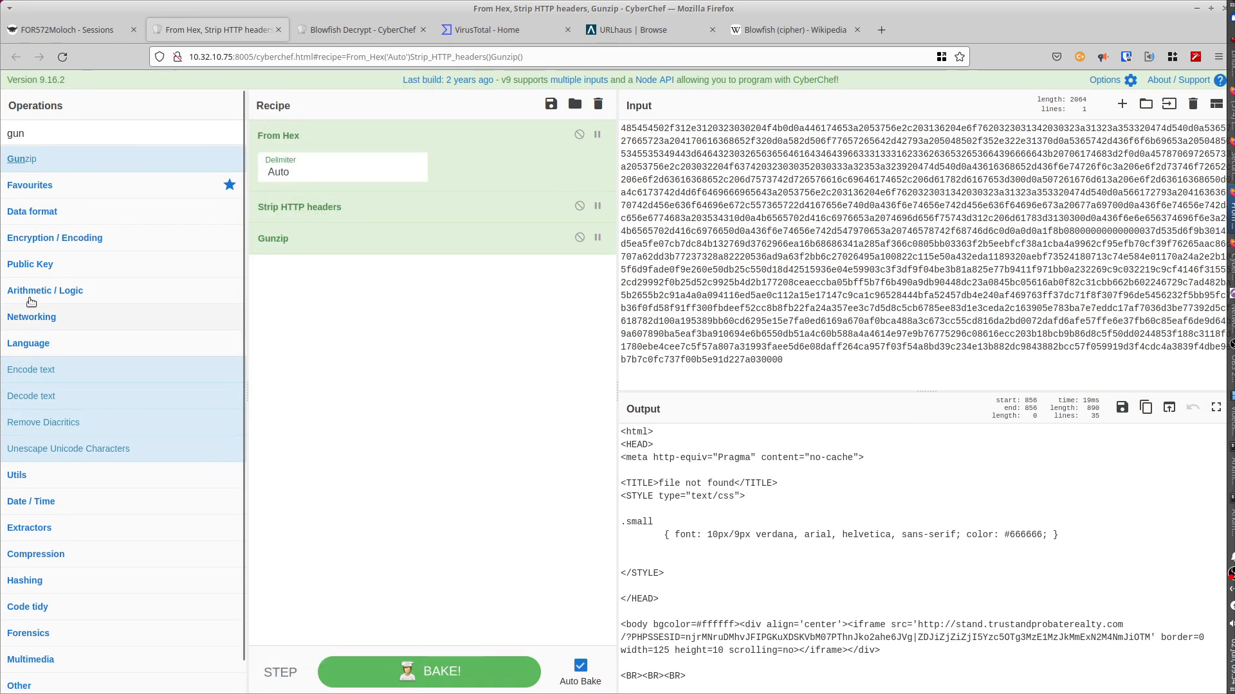
pyautogui.click(29, 213)
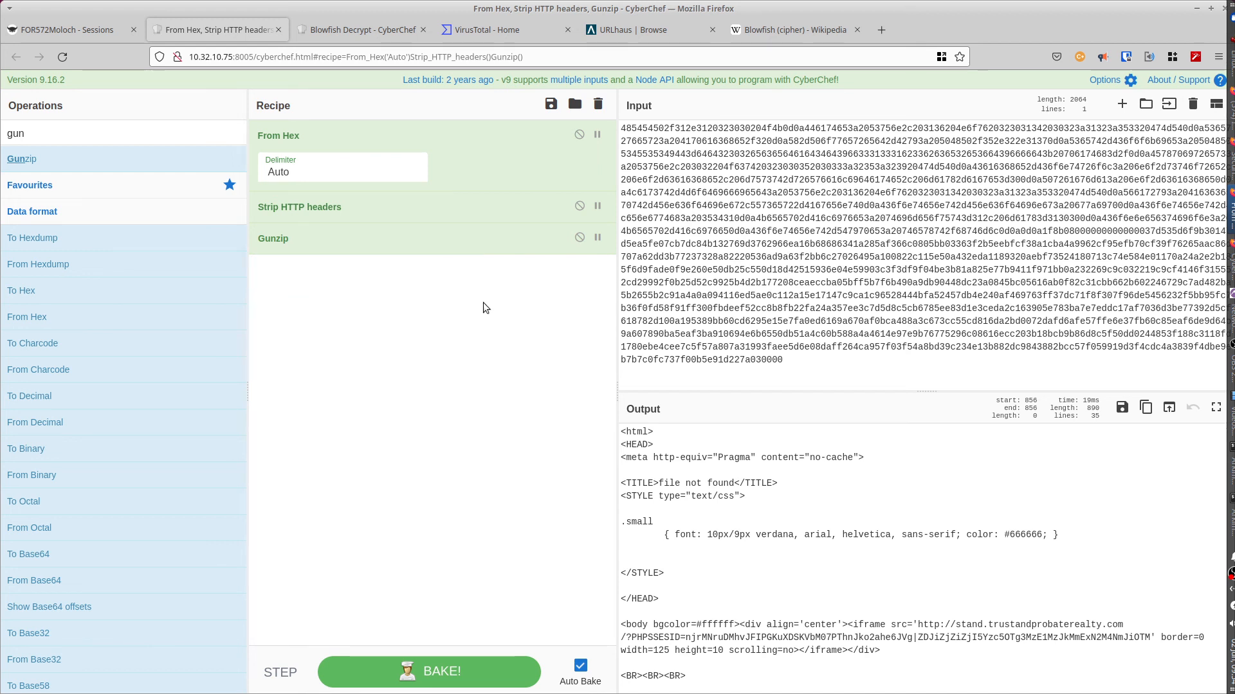
pyautogui.click(551, 105)
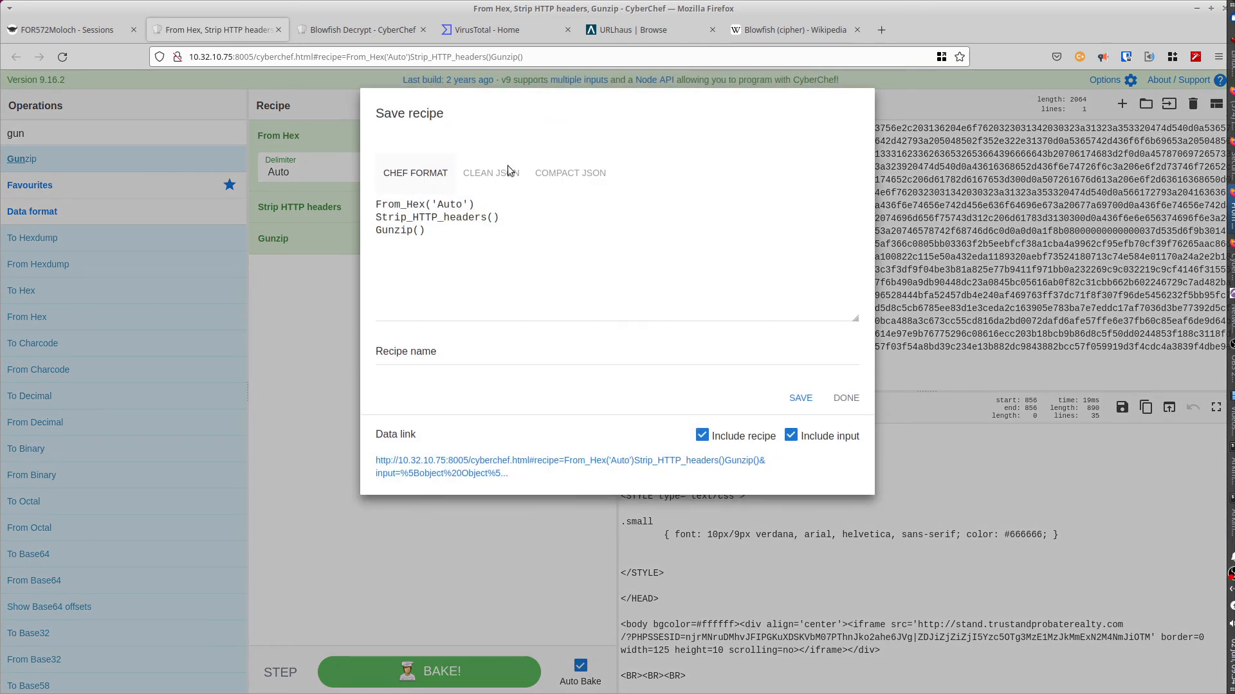
pyautogui.moveTo(378, 202); pyautogui.dragTo(425, 231)
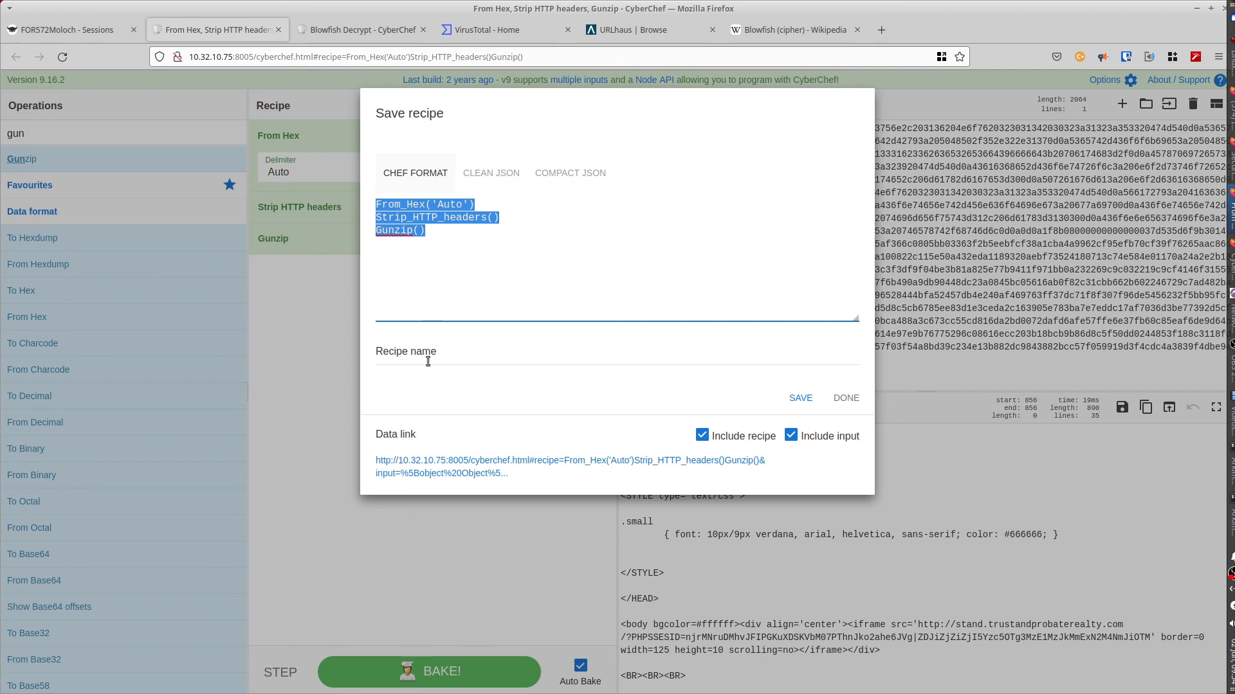
pyautogui.click(322, 391)
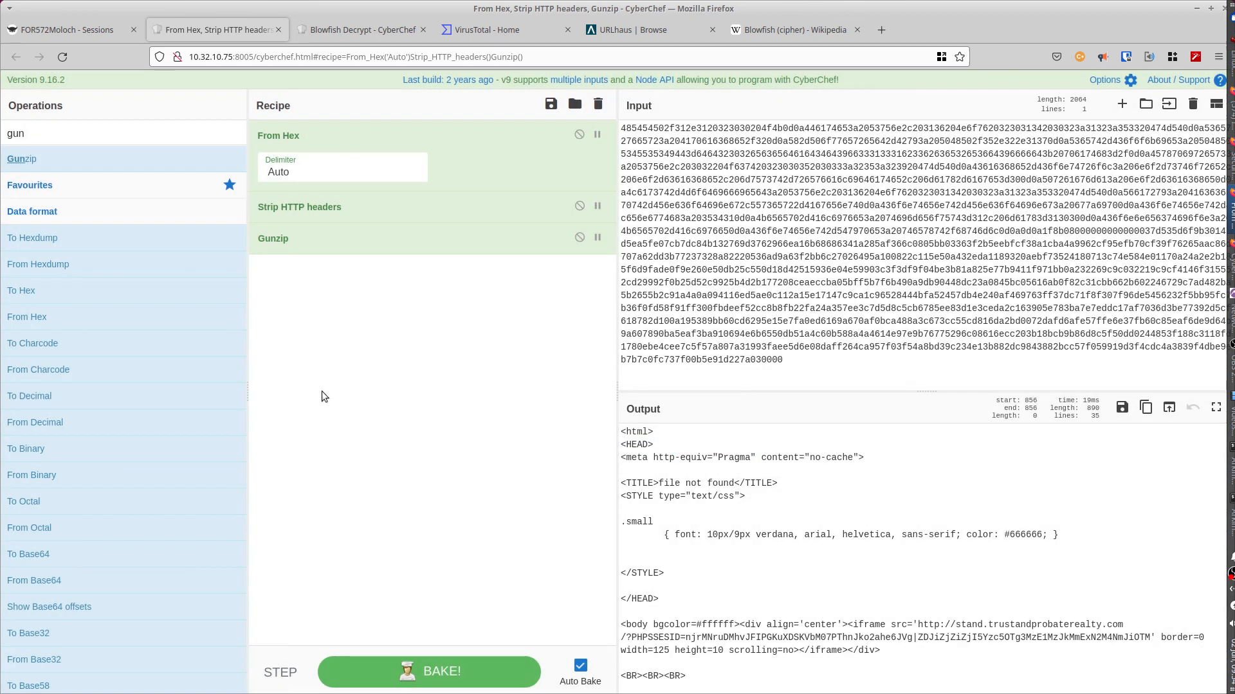